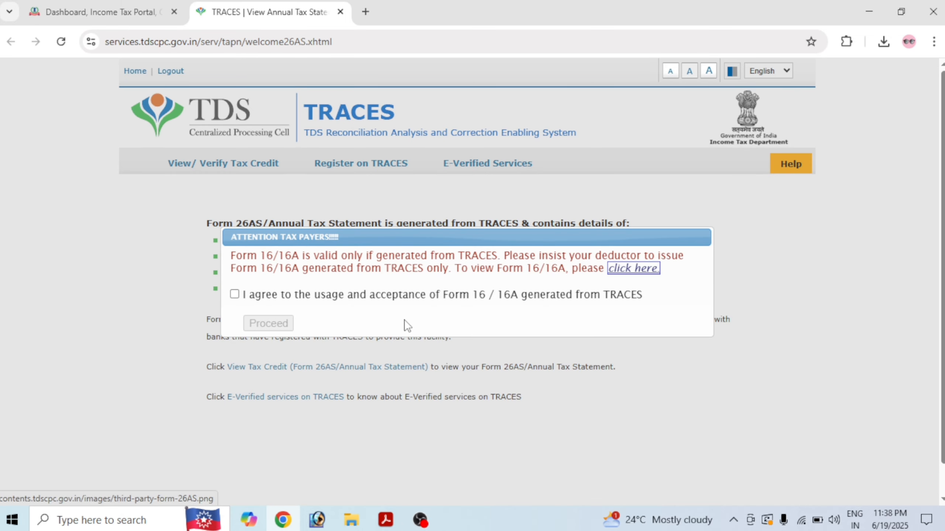
Step: Accept the usage of Form 16/16A generated from TRACES and open the Form 26AS/Annual Tax Statement page
{"action": "left_click", "coordinate": [234, 295]}
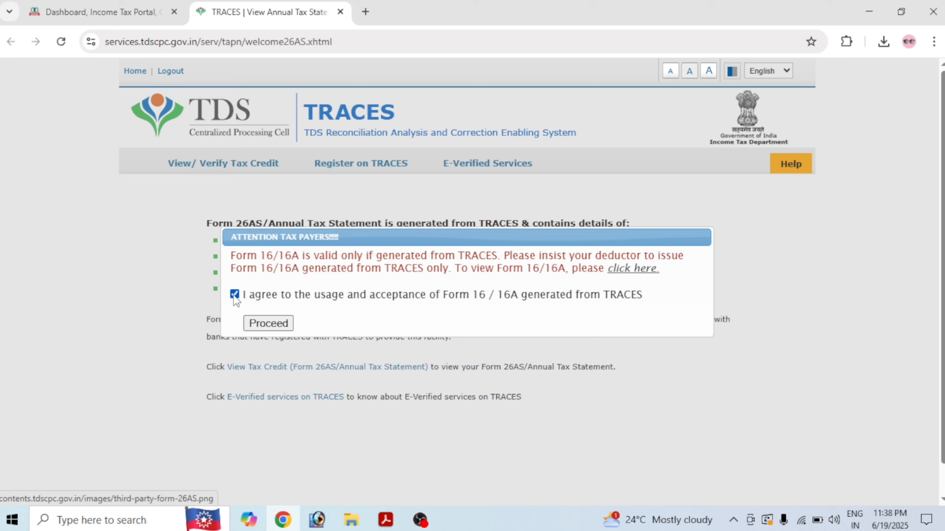
{"action": "left_click", "coordinate": [263, 323]}
{"action": "left_click", "coordinate": [277, 368]}
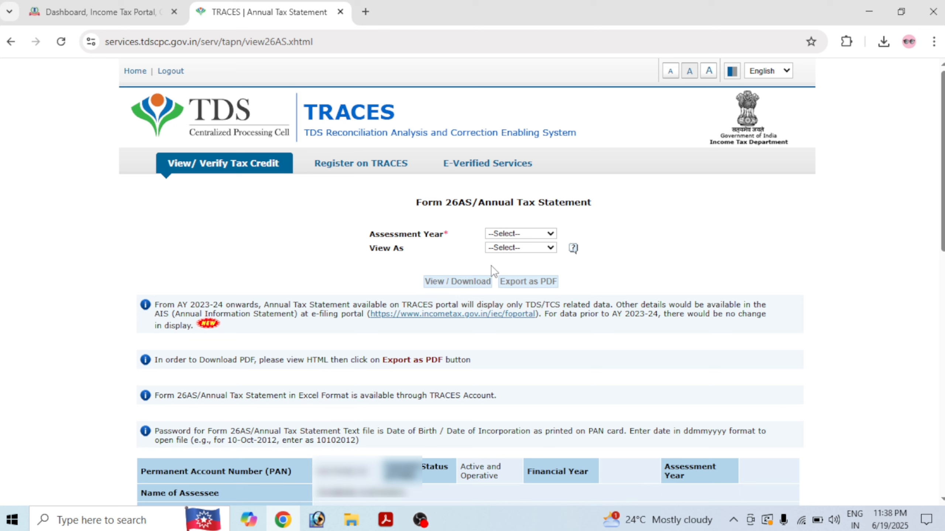
Step: Display the Form 26AS statement for assessment year 2025-26 as HTML, and close the TRACES site after viewing it
{"action": "left_click", "coordinate": [513, 233]}
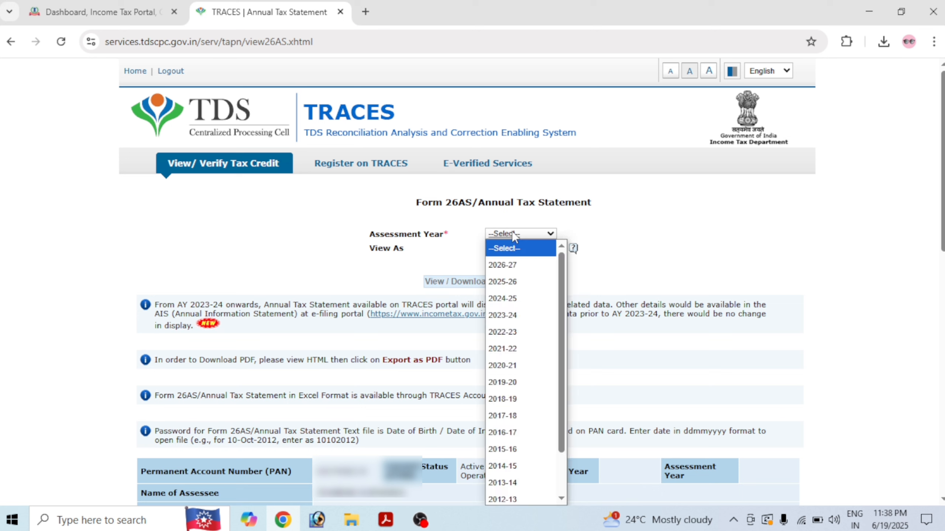
{"action": "left_click", "coordinate": [525, 285]}
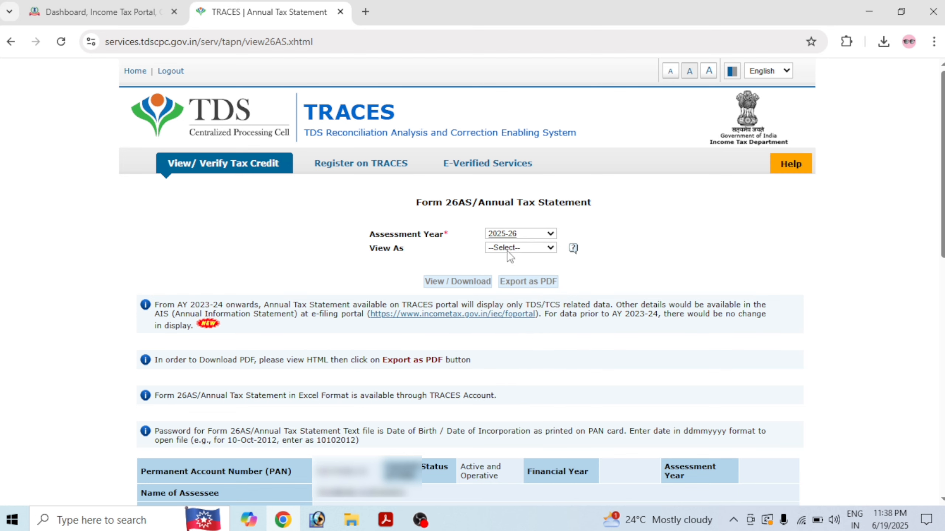
{"action": "left_click", "coordinate": [496, 248]}
{"action": "left_click", "coordinate": [508, 279]}
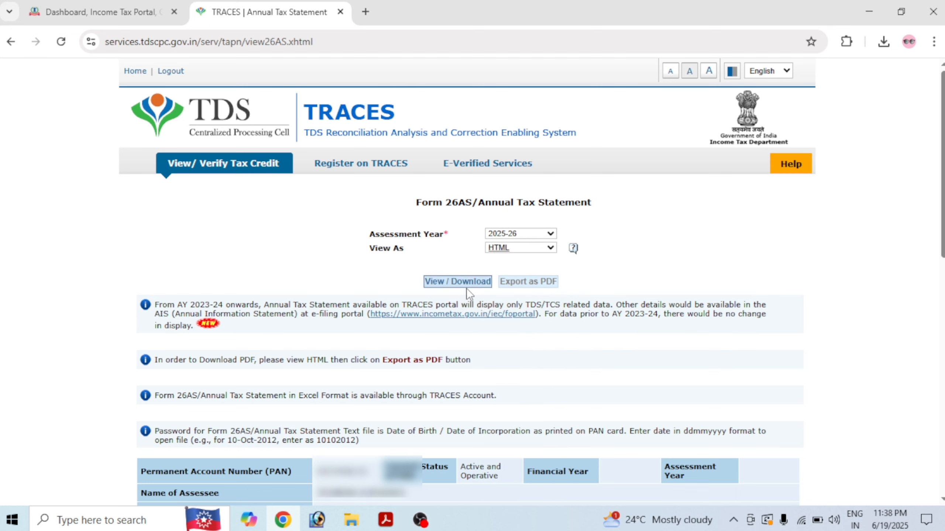
{"action": "left_click", "coordinate": [465, 285]}
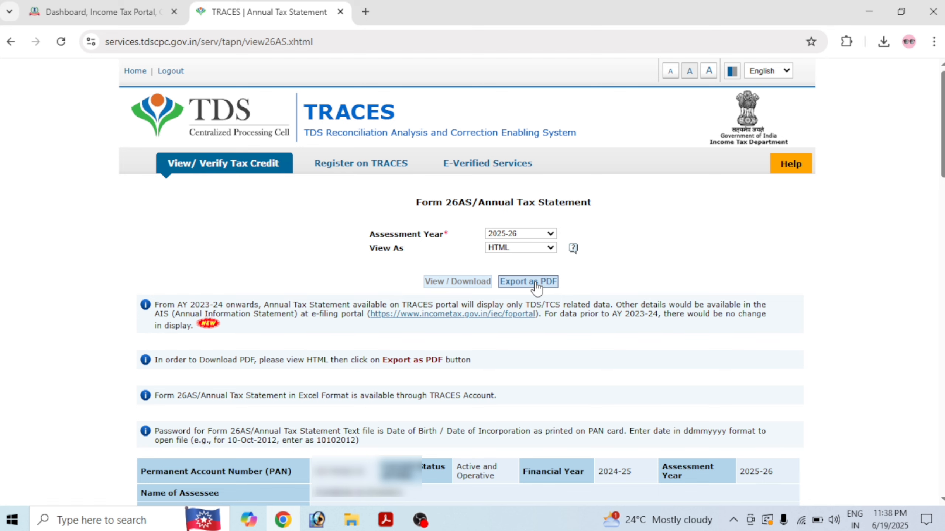
{"action": "left_click", "coordinate": [341, 13]}
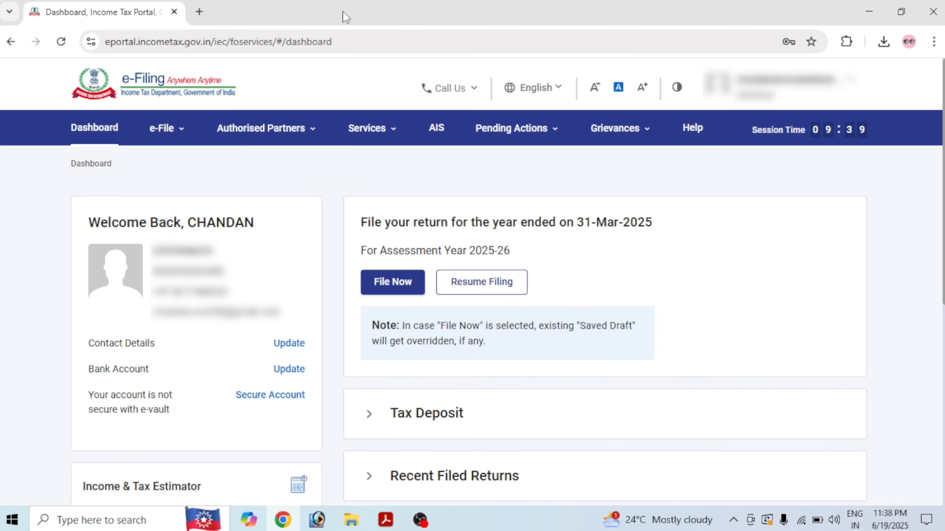
Step: Go to the AIS section of the Compliance Portal and open the download options for the Taxpayer Information Summary
{"action": "left_click", "coordinate": [440, 130]}
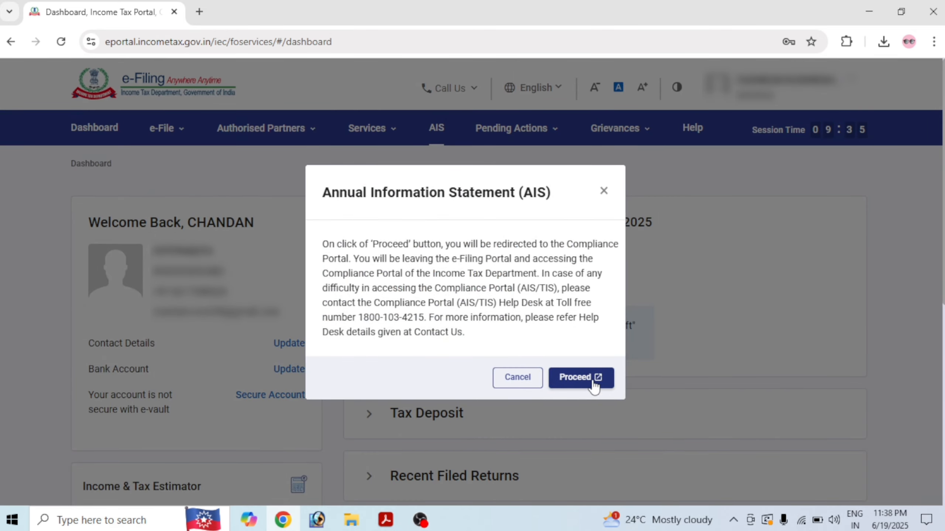
{"action": "left_click", "coordinate": [593, 383]}
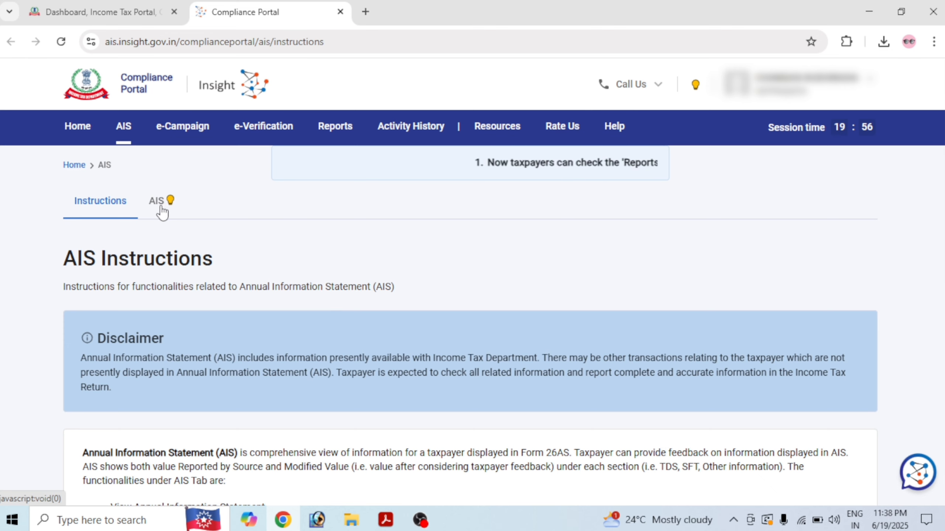
{"action": "left_click", "coordinate": [162, 203]}
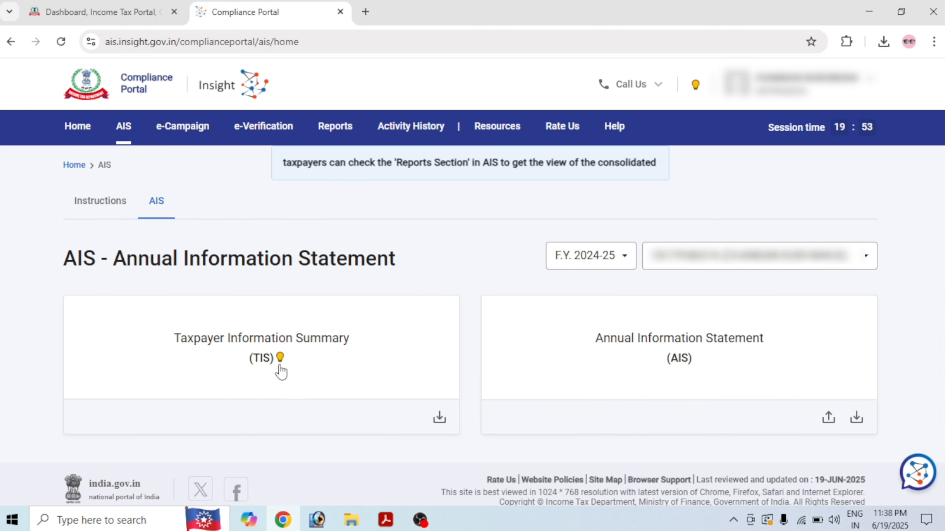
{"action": "left_click", "coordinate": [440, 420]}
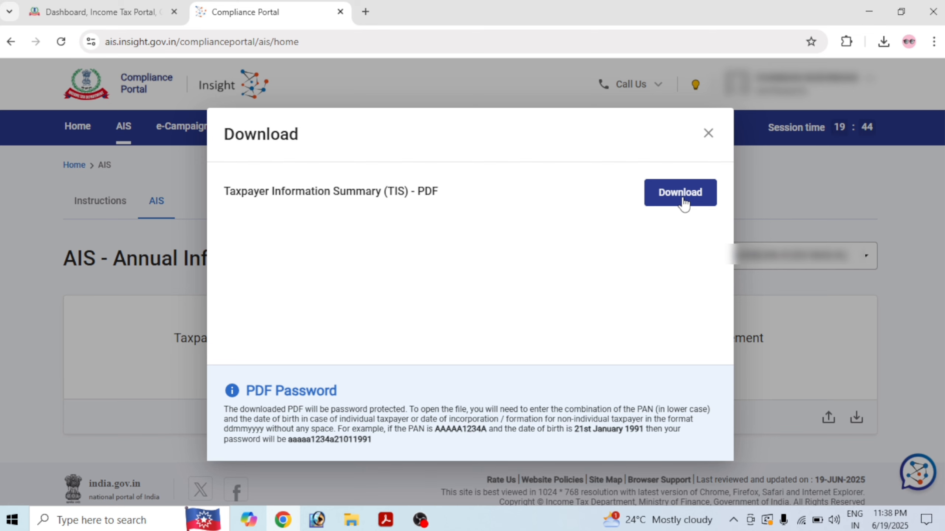
Step: Switch to Adobe Acrobat and review the TDS details in the Form 26AS PDF and the information categories in the TIS PDF
{"action": "mouse_move", "coordinate": [385, 519]}
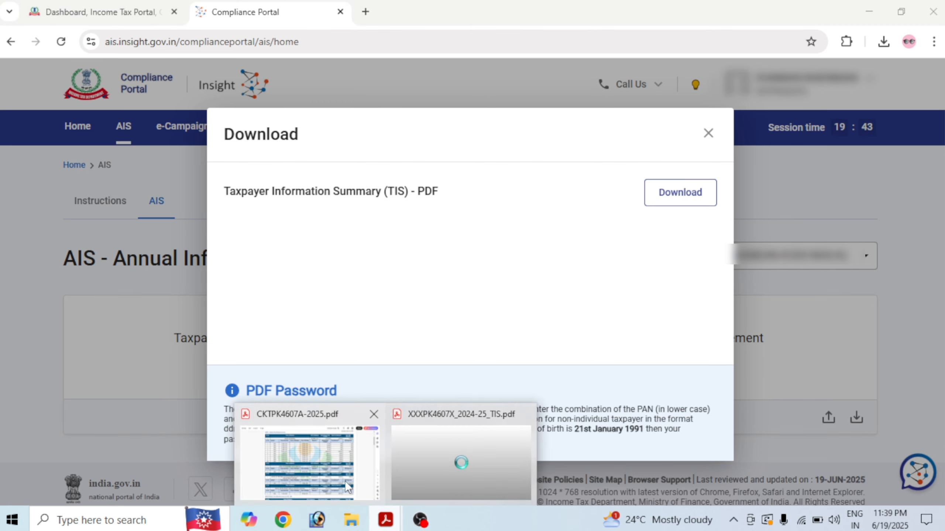
{"action": "left_click", "coordinate": [336, 475]}
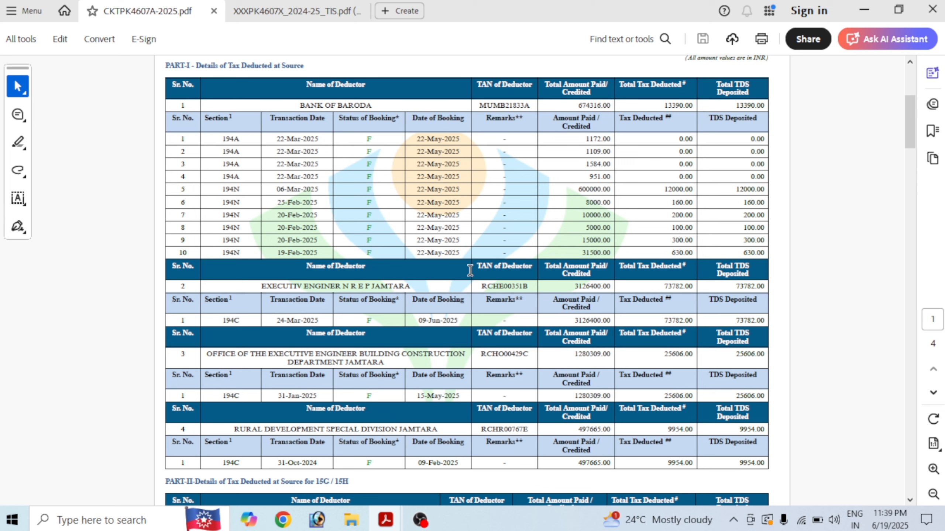
{"action": "left_click", "coordinate": [270, 14]}
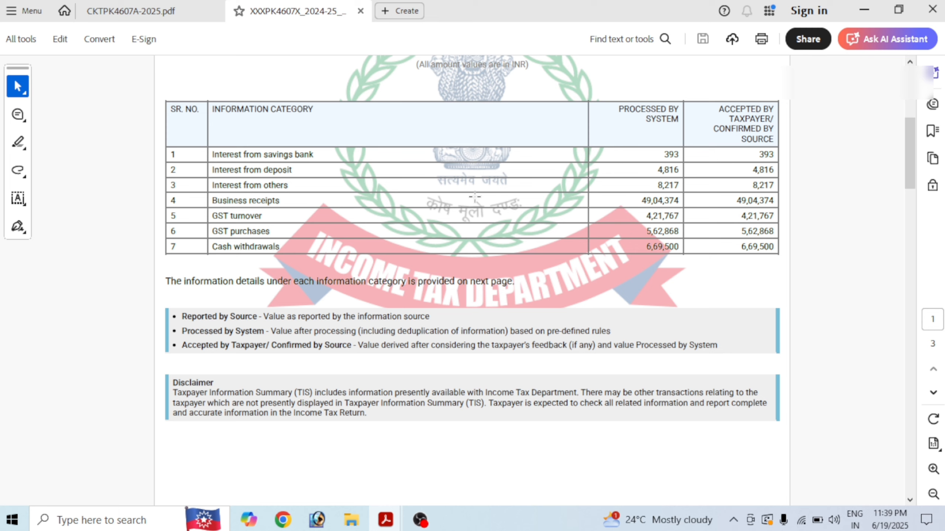
Step: Switch back to Chrome, dismiss the TIS download dialog and close the Compliance Portal to return to the e-Filing dashboard
{"action": "left_click", "coordinate": [283, 520]}
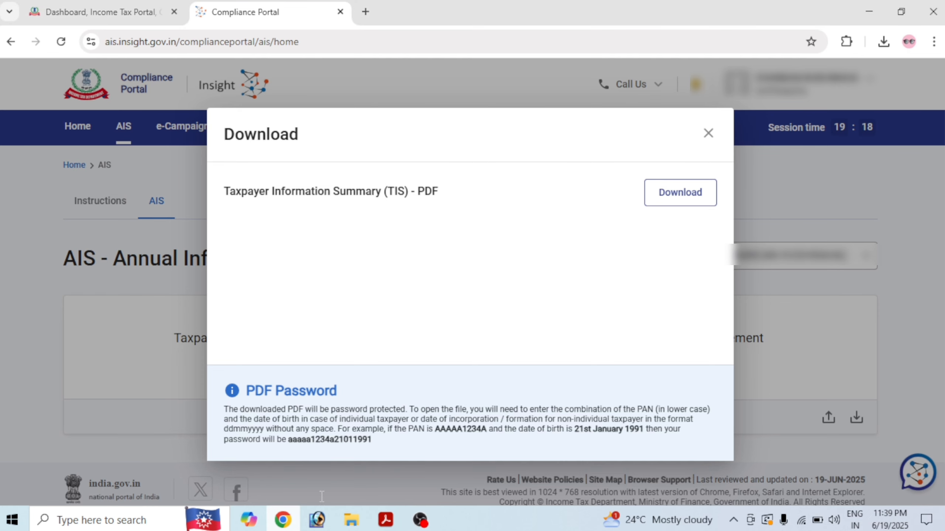
{"action": "left_click", "coordinate": [706, 141]}
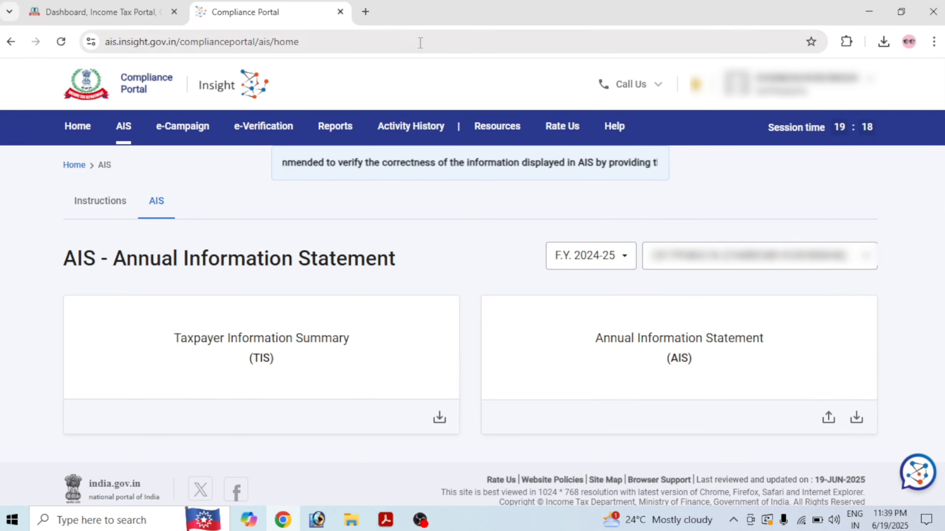
{"action": "left_click", "coordinate": [340, 11]}
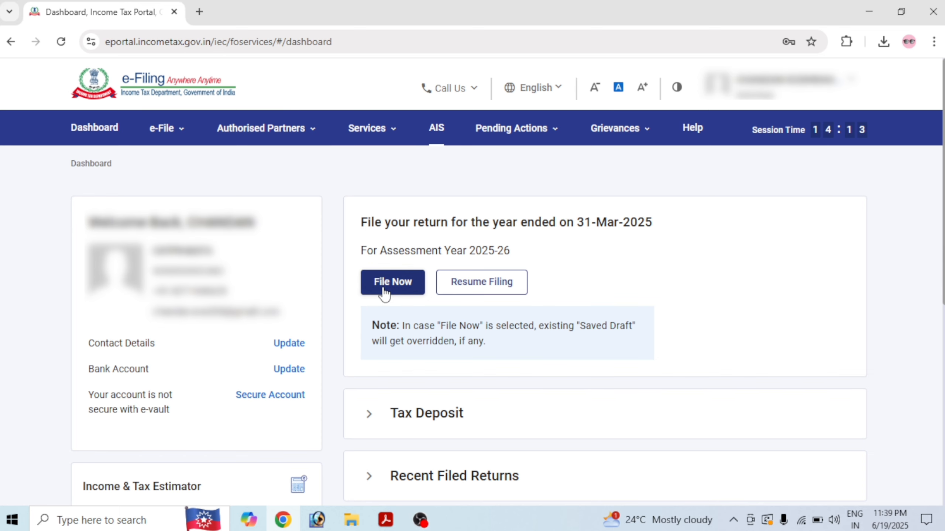
Step: Start a new income tax return filing for assessment year 2025-26 in Online mode instead of resuming the saved draft
{"action": "left_click", "coordinate": [393, 282]}
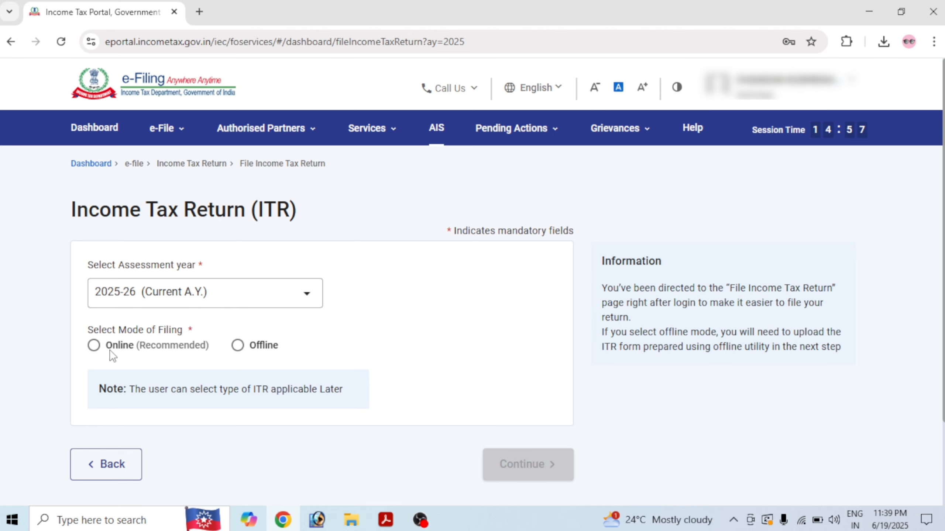
{"action": "left_click", "coordinate": [94, 348]}
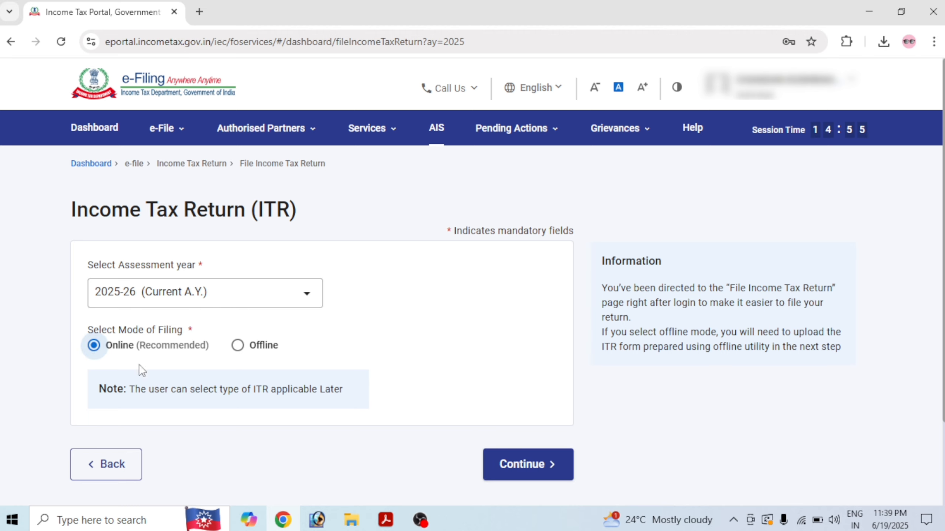
{"action": "left_click", "coordinate": [501, 463]}
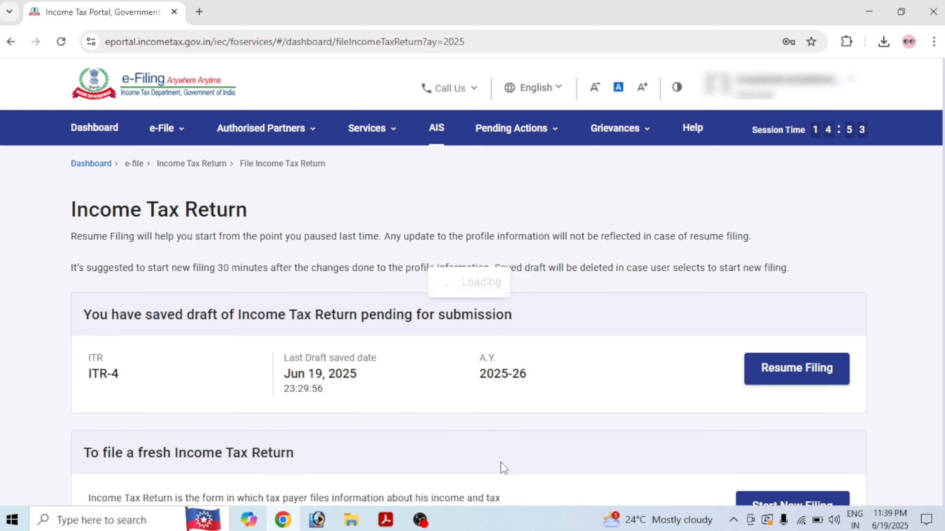
{"action": "scroll", "coordinate": [892, 334], "scroll_direction": "down", "scroll_amount": 3}
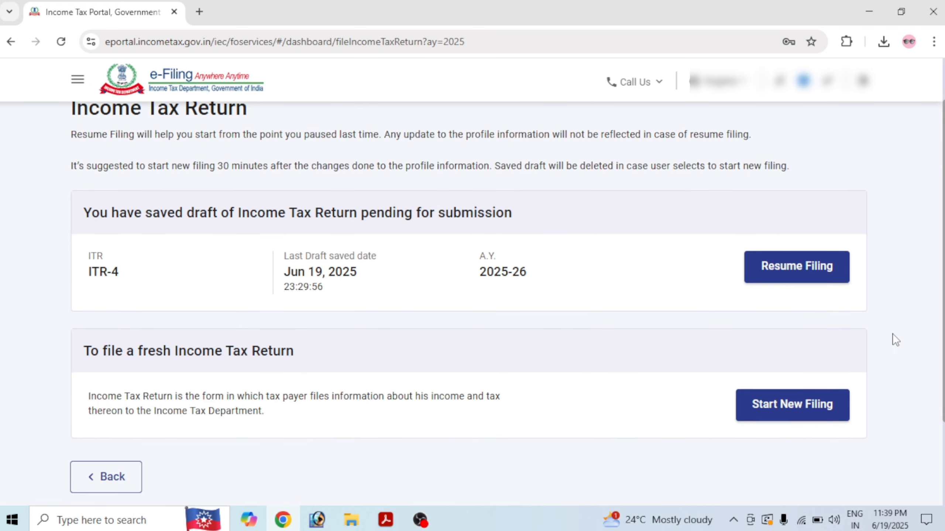
{"action": "left_click", "coordinate": [802, 413]}
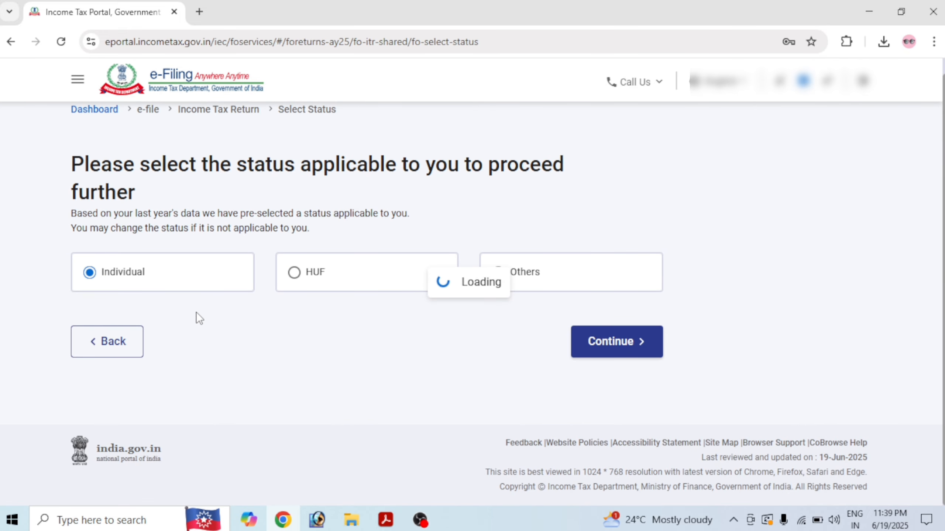
Step: Continue with the Individual status, proceed with form ITR-4 and acknowledge the New Tax Regime notice
{"action": "left_click", "coordinate": [639, 354]}
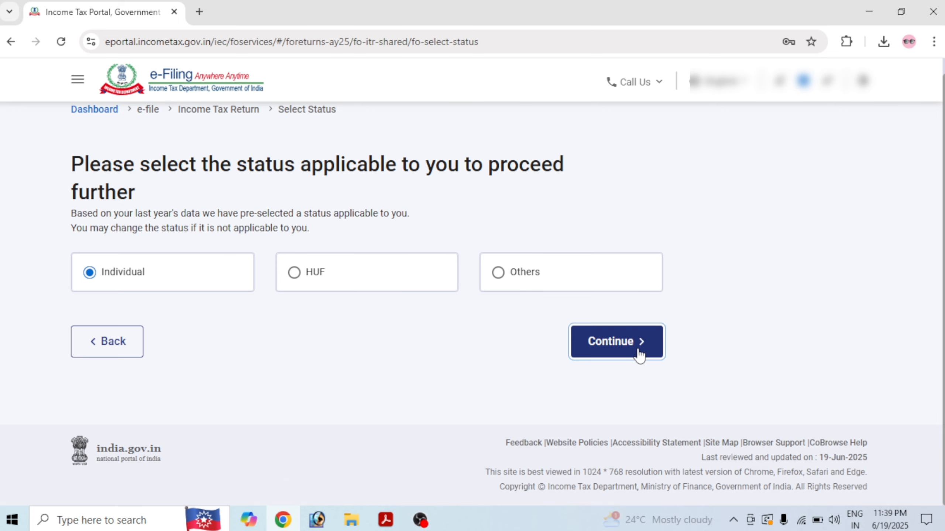
{"action": "left_click", "coordinate": [201, 321]}
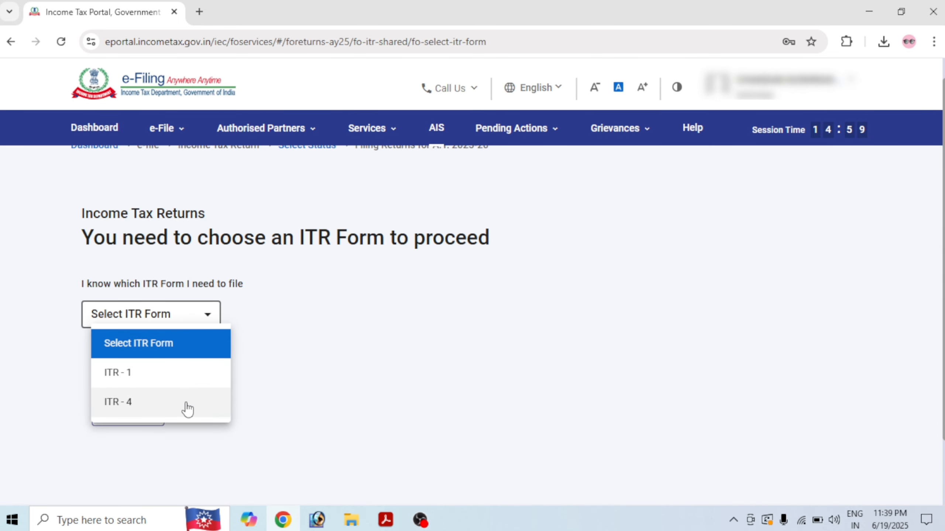
{"action": "left_click", "coordinate": [186, 401]}
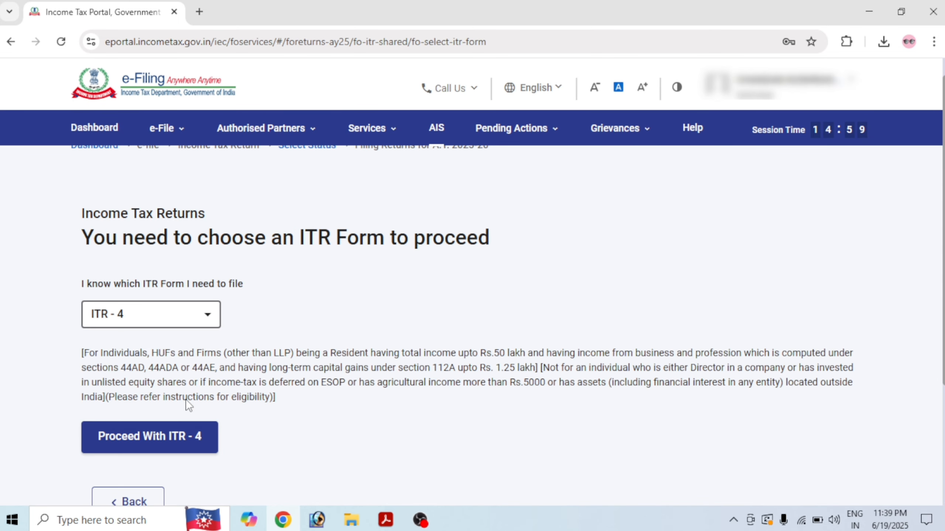
{"action": "left_click", "coordinate": [162, 440]}
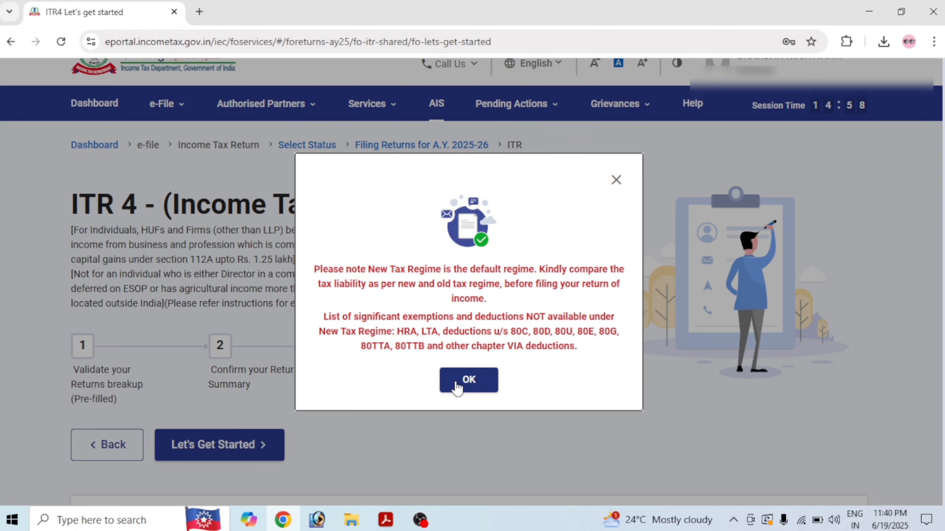
{"action": "left_click", "coordinate": [468, 380]}
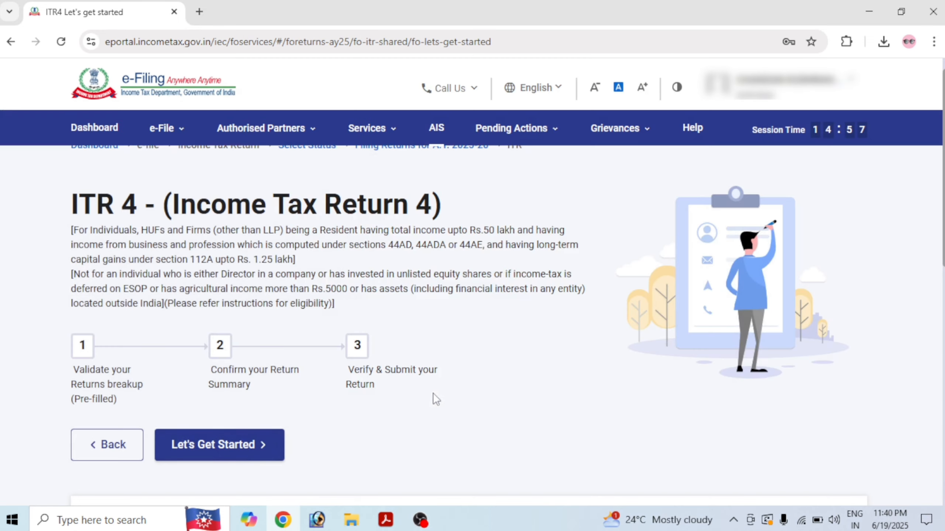
Step: Get the return started with taxable income above the basic exemption limit as the filing reason, and acknowledge the pre-filled data notice
{"action": "left_click", "coordinate": [228, 451]}
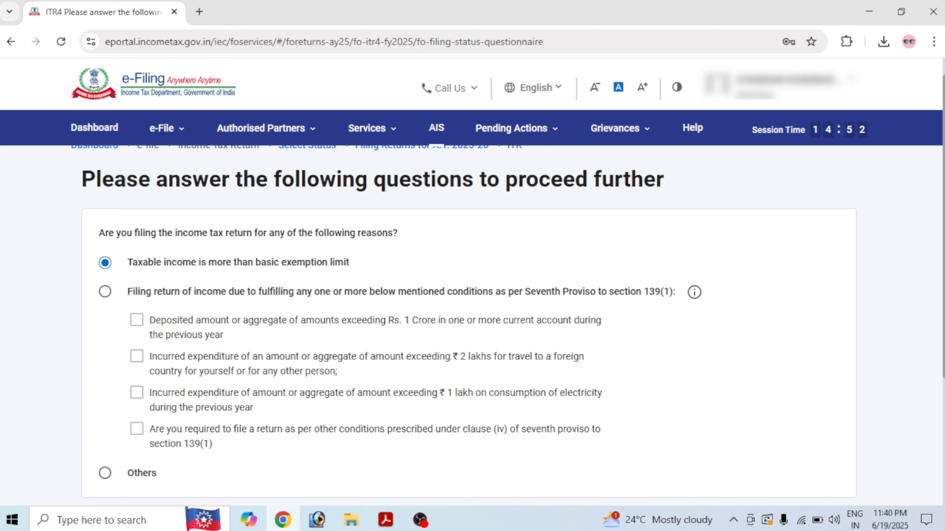
{"action": "scroll", "coordinate": [904, 315], "scroll_direction": "down", "scroll_amount": 3}
{"action": "left_click", "coordinate": [824, 412]}
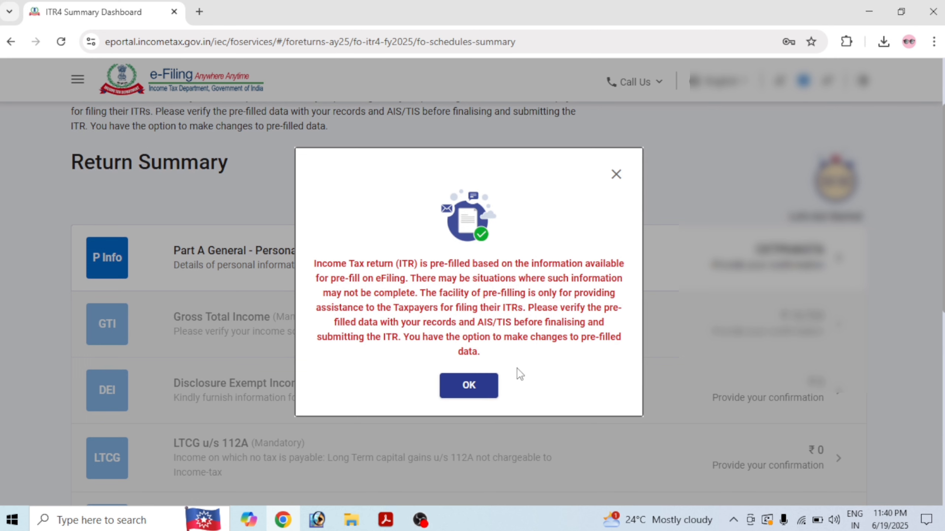
{"action": "left_click", "coordinate": [480, 389]}
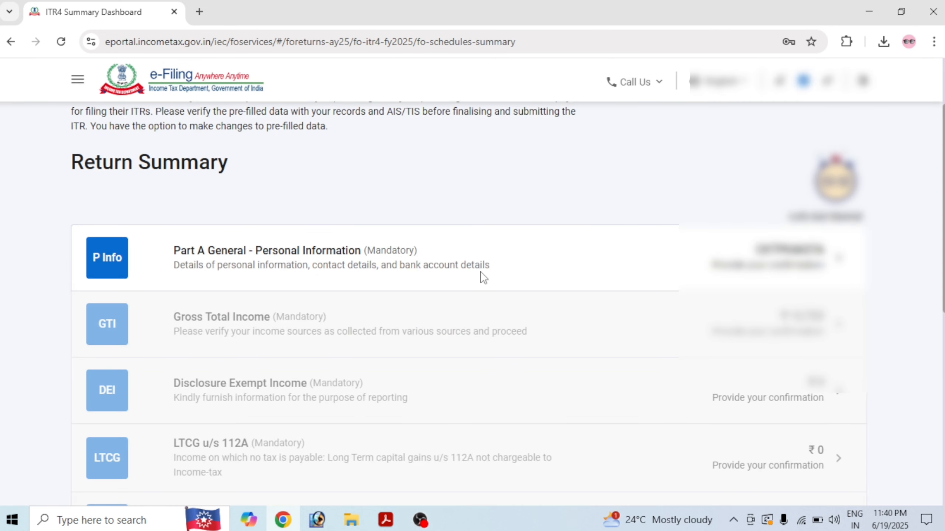
Step: Open Part A General - Personal Information and answer No to question A23 on opting out of the new tax regime in AY 2024-25
{"action": "left_click", "coordinate": [456, 257]}
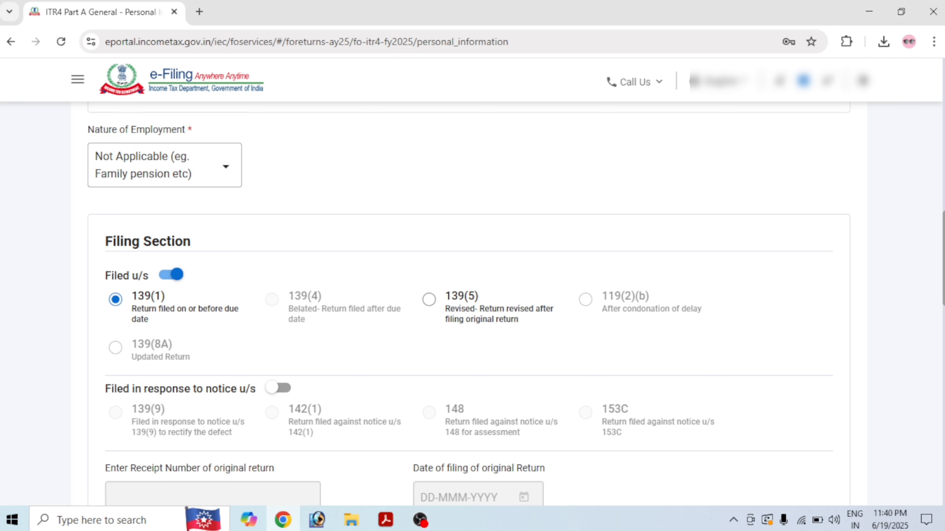
{"action": "scroll", "coordinate": [717, 268], "scroll_direction": "down", "scroll_amount": 2}
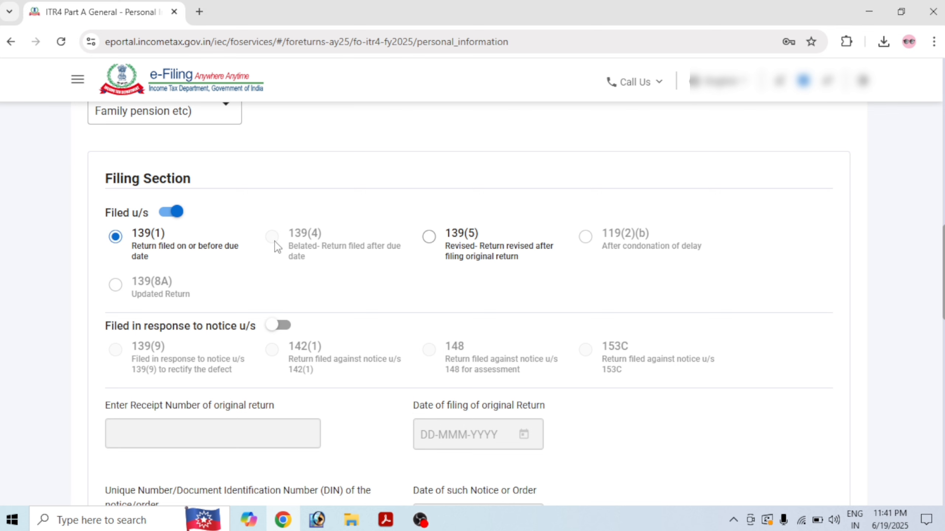
{"action": "scroll", "coordinate": [276, 247], "scroll_direction": "down", "scroll_amount": 6}
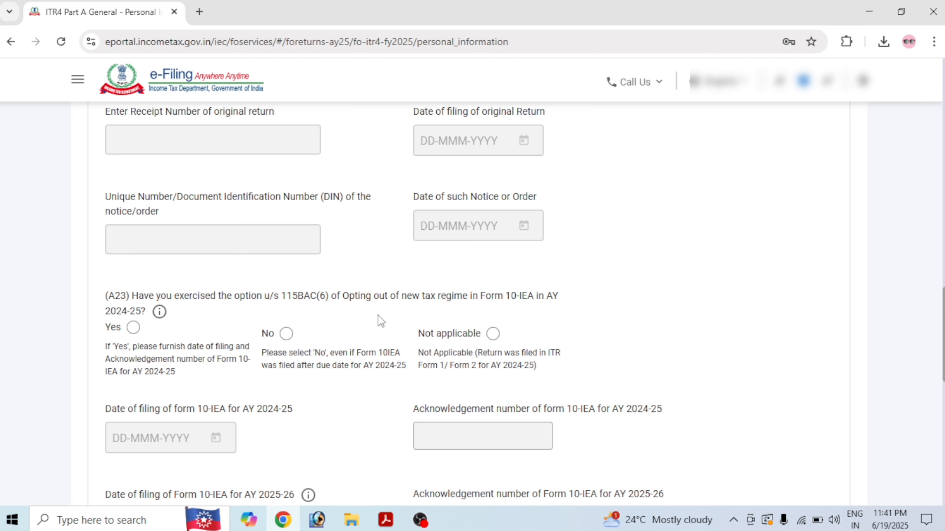
{"action": "scroll", "coordinate": [381, 321], "scroll_direction": "down", "scroll_amount": 1}
{"action": "left_click", "coordinate": [286, 274]}
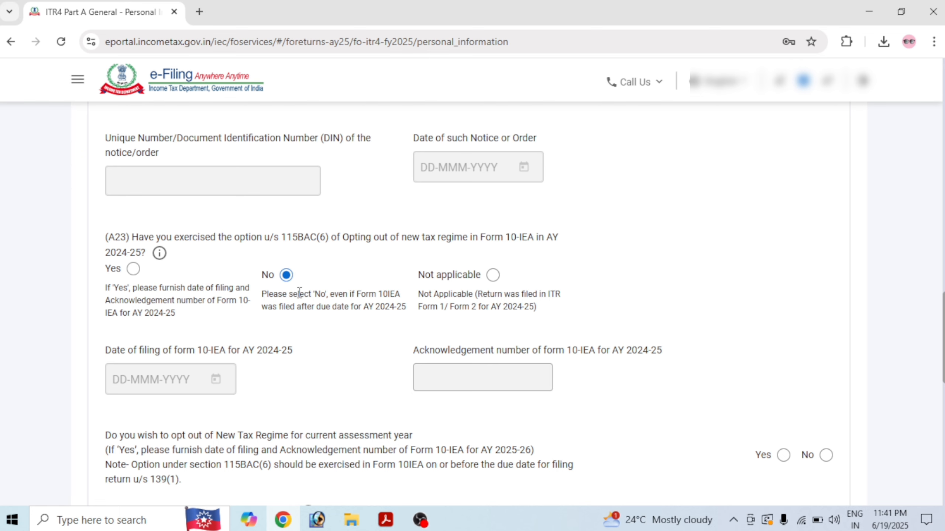
{"action": "scroll", "coordinate": [918, 331], "scroll_direction": "down", "scroll_amount": 2}
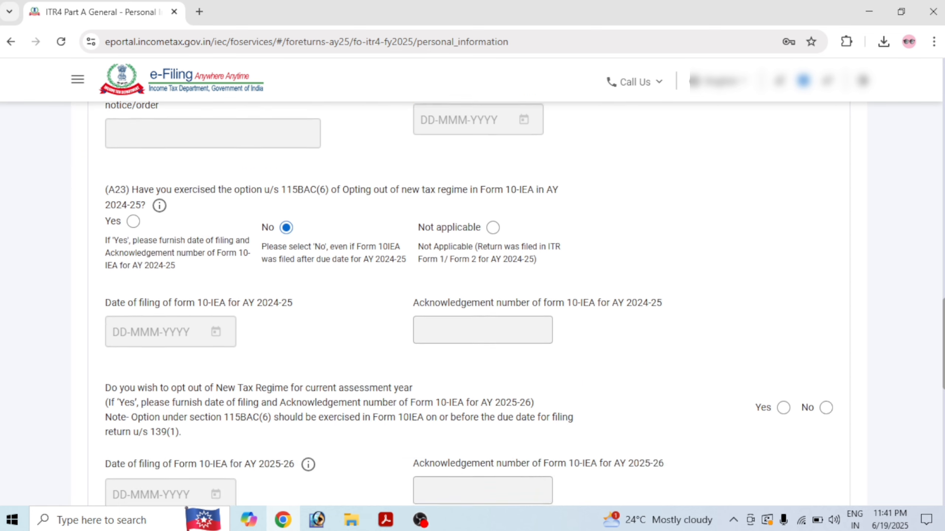
Step: Answer No to opting out of the New Tax Regime for the current assessment year, then confirm Part A after checking Bank Details
{"action": "left_click", "coordinate": [825, 374]}
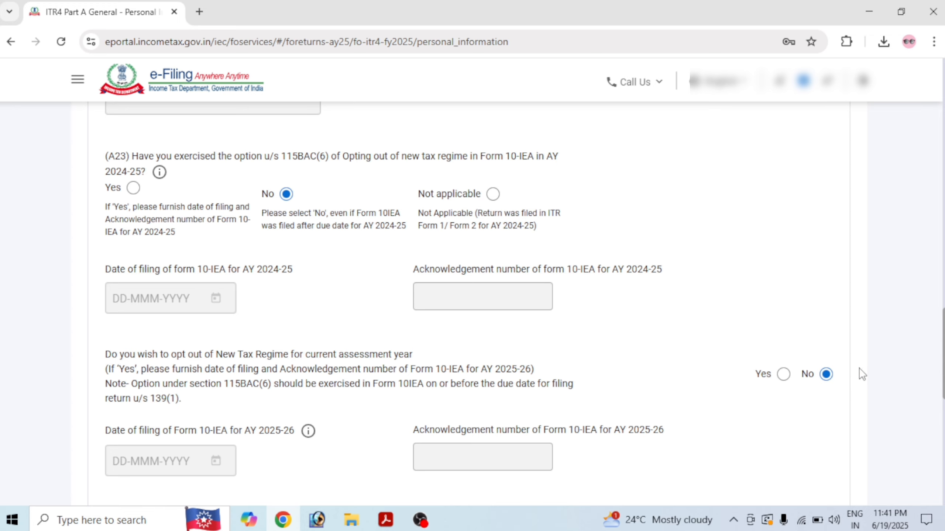
{"action": "scroll", "coordinate": [860, 373], "scroll_direction": "down", "scroll_amount": 5}
{"action": "scroll", "coordinate": [941, 417], "scroll_direction": "down", "scroll_amount": 4}
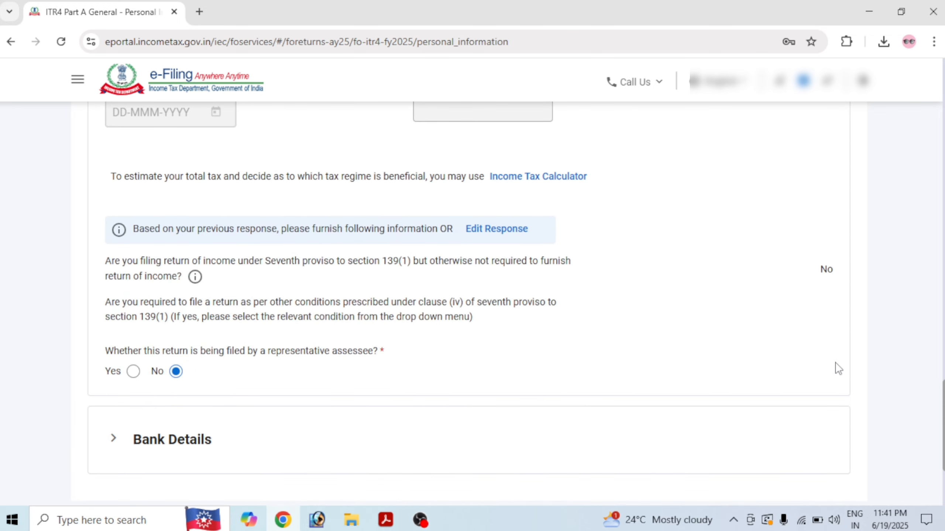
{"action": "scroll", "coordinate": [942, 413], "scroll_direction": "down", "scroll_amount": 4}
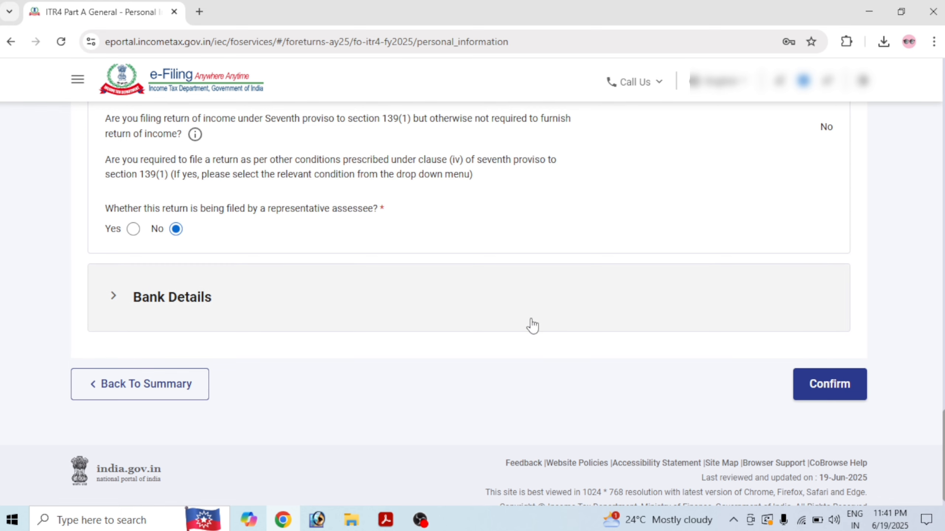
{"action": "left_click", "coordinate": [488, 303]}
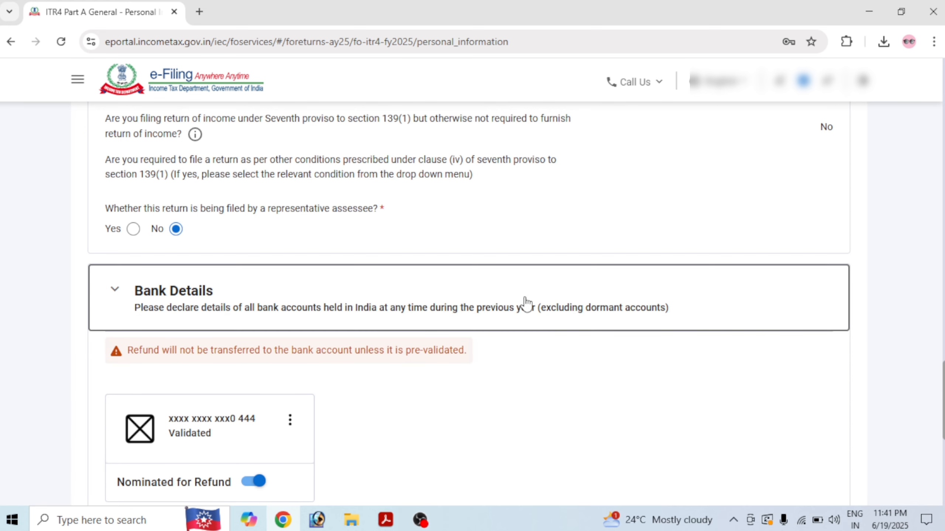
{"action": "scroll", "coordinate": [917, 428], "scroll_direction": "down", "scroll_amount": 10}
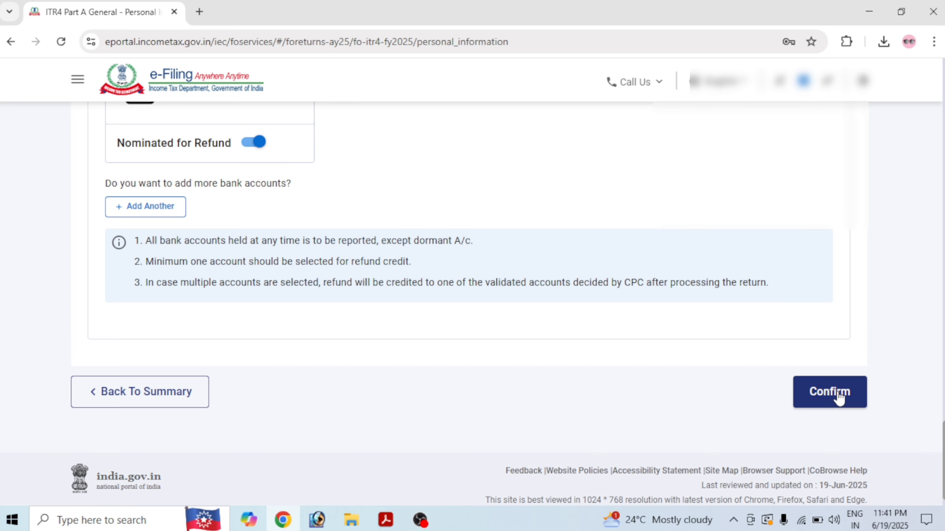
{"action": "left_click", "coordinate": [839, 397]}
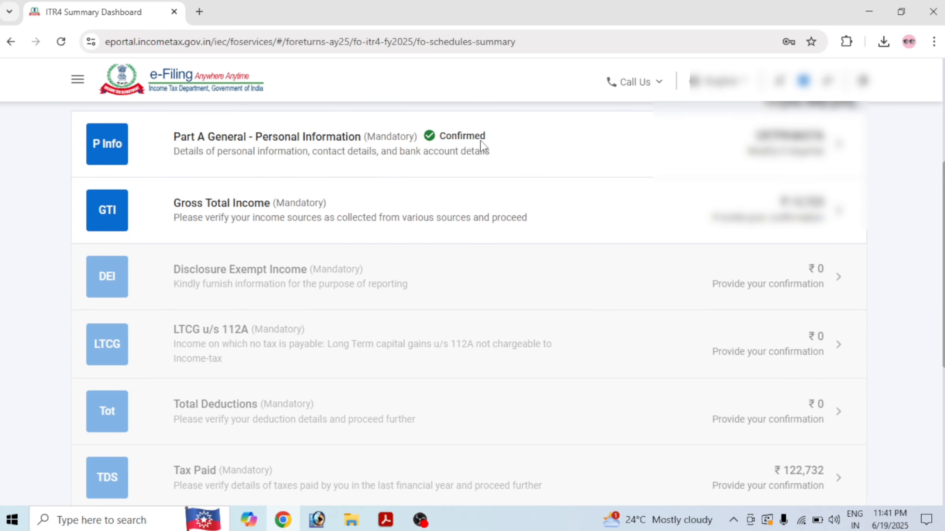
Step: Review the income heads in Gross Total Income, then open B1 Income from Business & Profession for editing with its 44AD details shown
{"action": "left_click", "coordinate": [350, 204]}
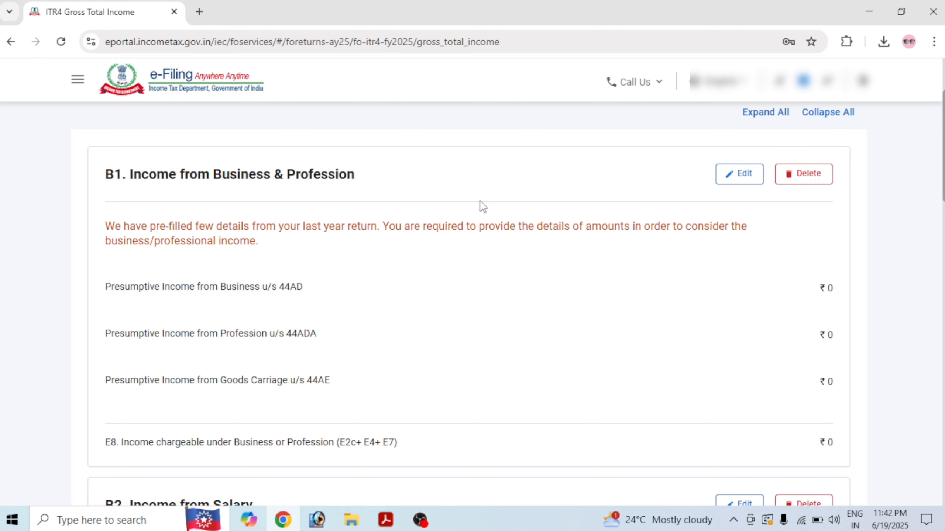
{"action": "scroll", "coordinate": [481, 205], "scroll_direction": "down", "scroll_amount": 5}
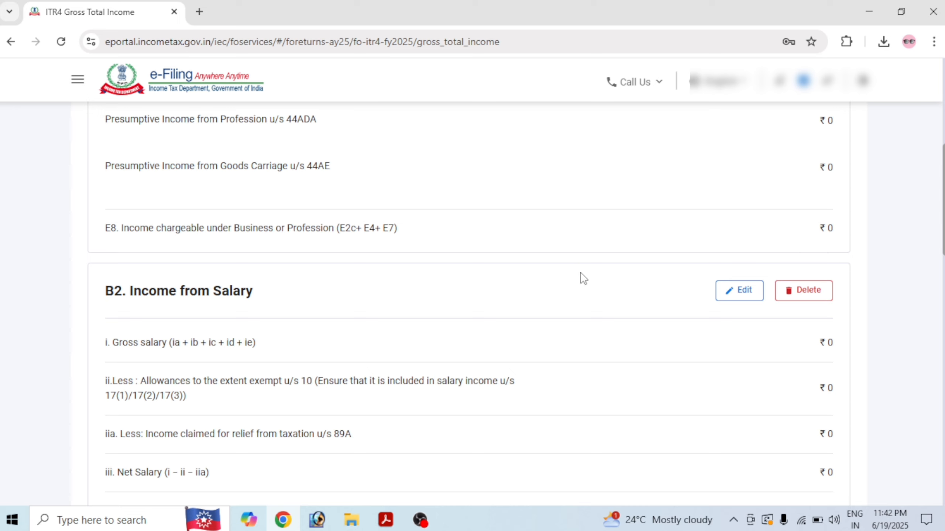
{"action": "scroll", "coordinate": [546, 317], "scroll_direction": "down", "scroll_amount": 6}
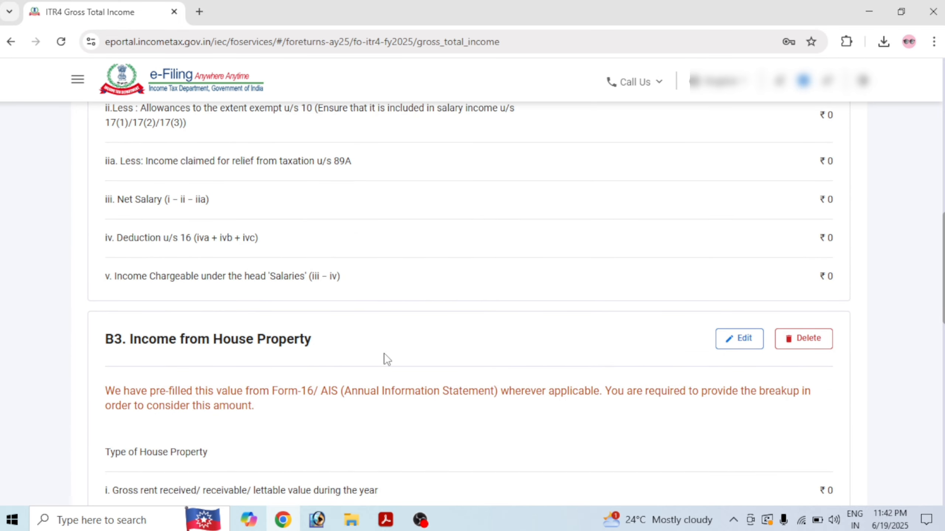
{"action": "scroll", "coordinate": [900, 283], "scroll_direction": "down", "scroll_amount": 8}
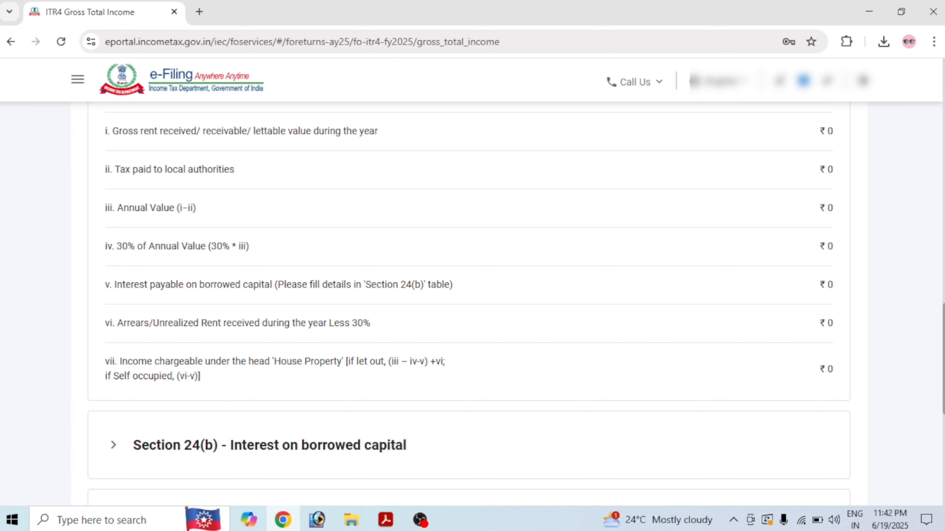
{"action": "scroll", "coordinate": [814, 426], "scroll_direction": "down", "scroll_amount": 4}
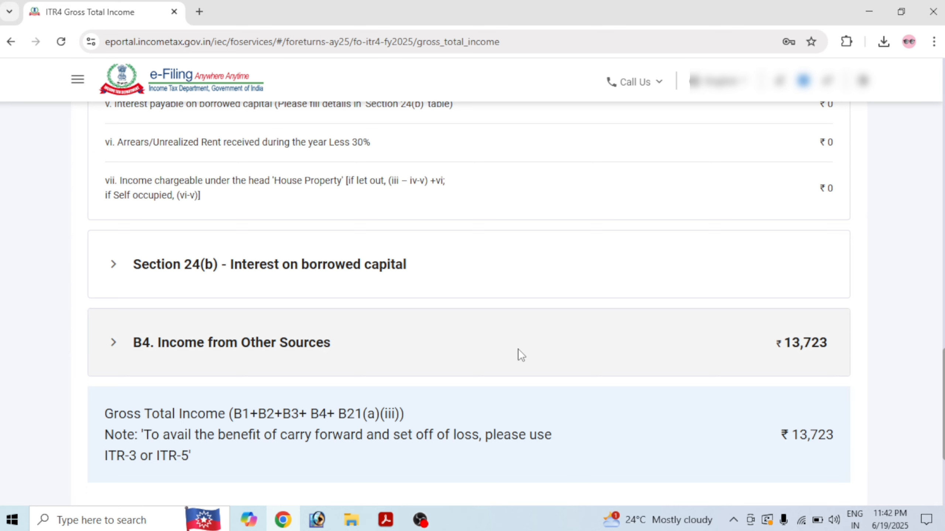
{"action": "scroll", "coordinate": [845, 193], "scroll_direction": "up", "scroll_amount": 20}
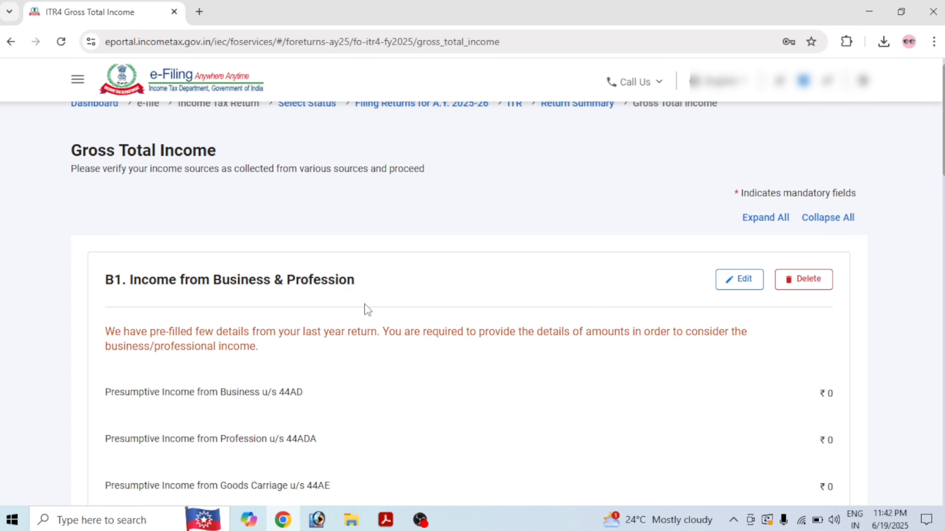
{"action": "left_click", "coordinate": [744, 285]}
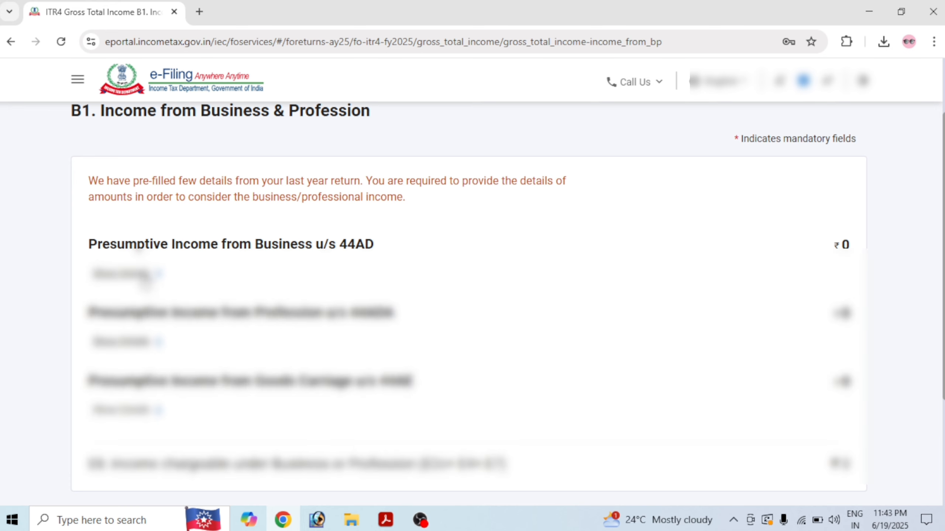
{"action": "left_click", "coordinate": [145, 278]}
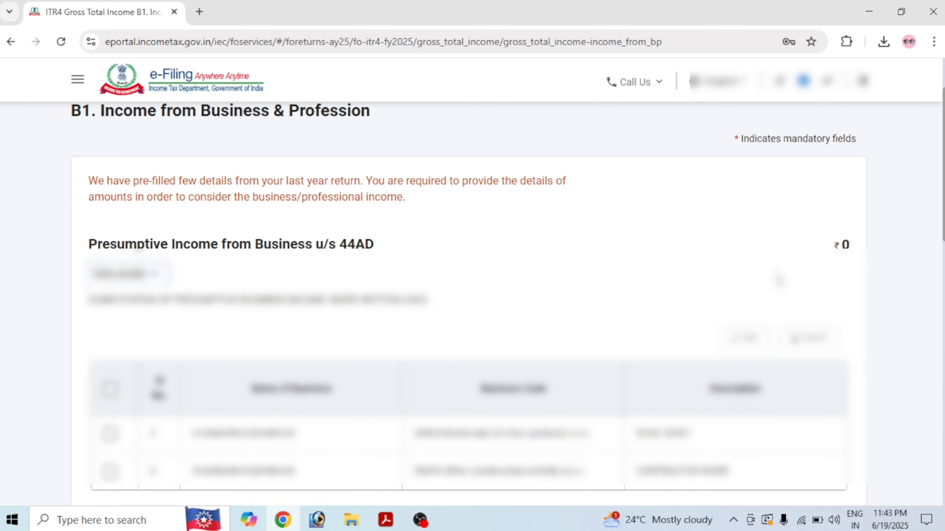
{"action": "scroll", "coordinate": [379, 306], "scroll_direction": "down", "scroll_amount": 3}
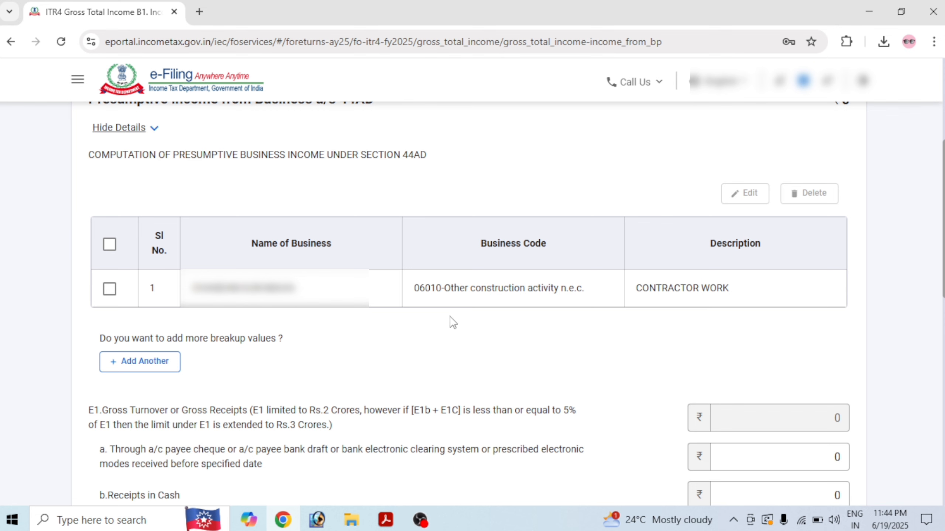
Step: Look up business receipts in the Taxpayer Information Summary PDF in Acrobat and enter 4904374 as E1a turnover through bank or electronic modes
{"action": "scroll", "coordinate": [476, 297], "scroll_direction": "down", "scroll_amount": 5}
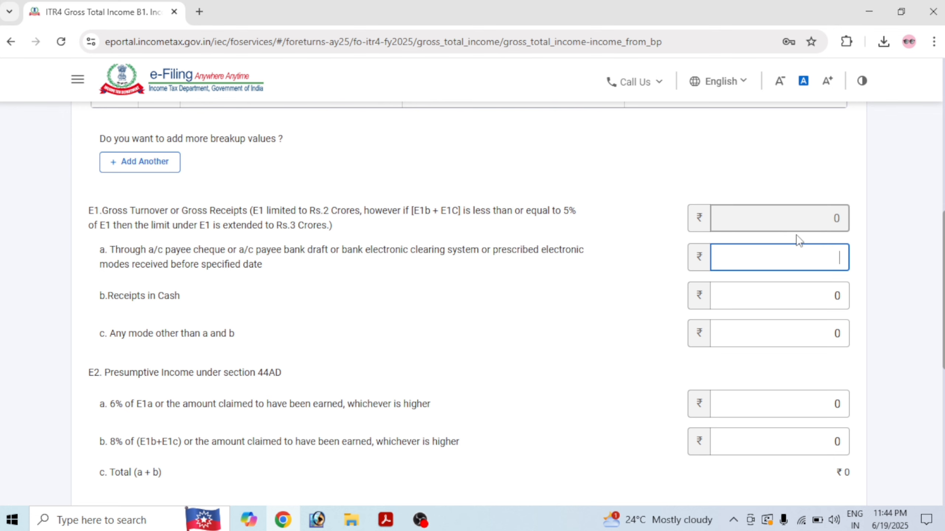
{"action": "left_click", "coordinate": [385, 520]}
{"action": "left_click", "coordinate": [431, 483]}
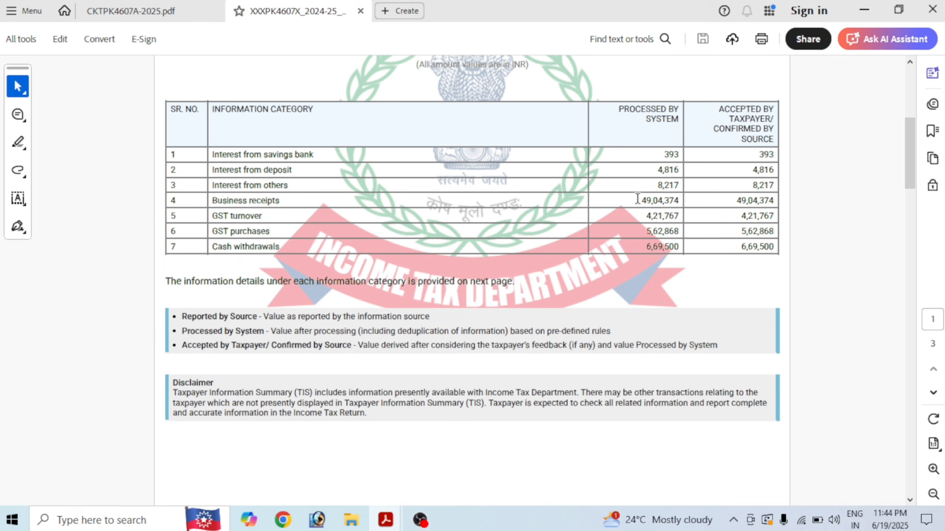
{"action": "key", "text": "alt+Tab"}
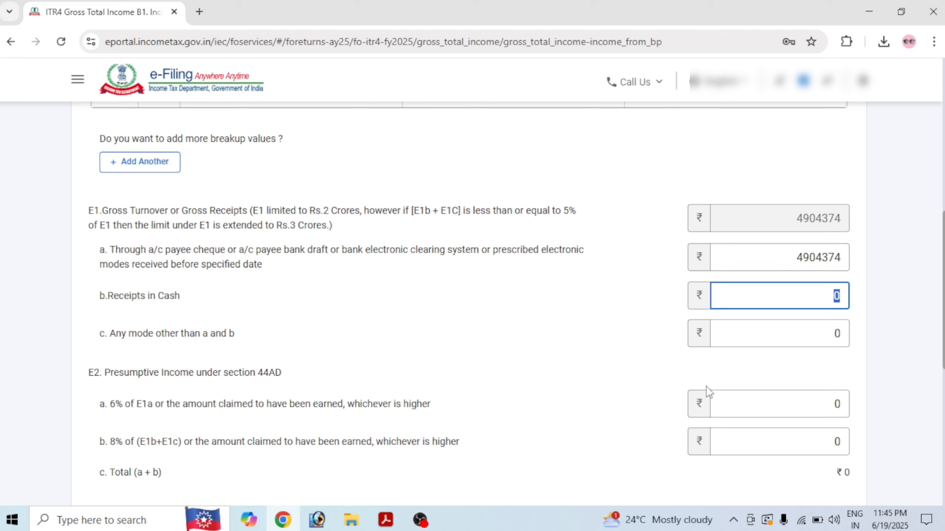
Step: Set the E2a presumptive income under section 44AD to 637569 and save the business income details
{"action": "left_click", "coordinate": [781, 399]}
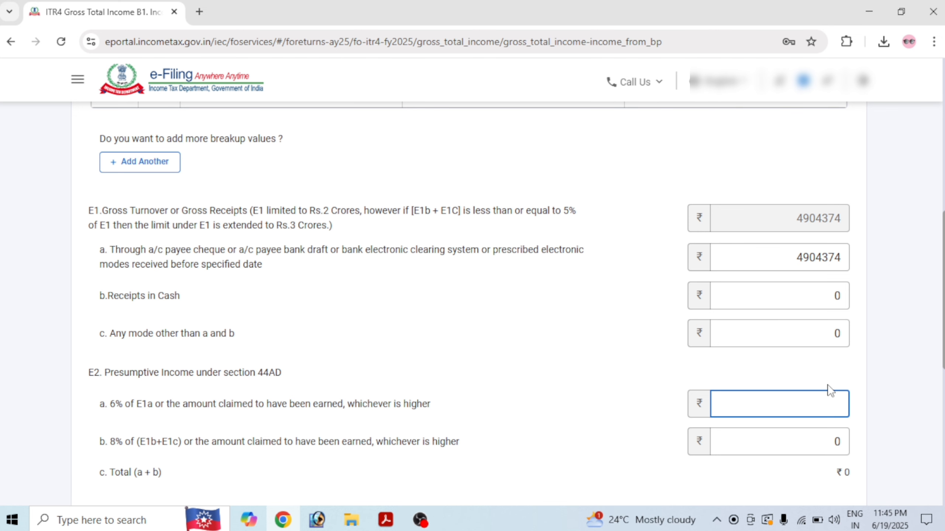
{"action": "type", "text": "37569"}
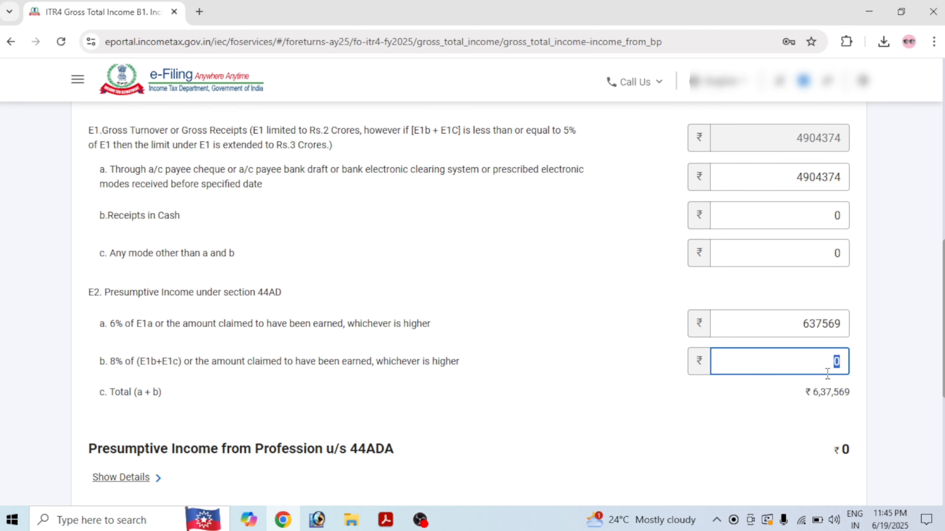
{"action": "scroll", "coordinate": [837, 362], "scroll_direction": "down", "scroll_amount": 7}
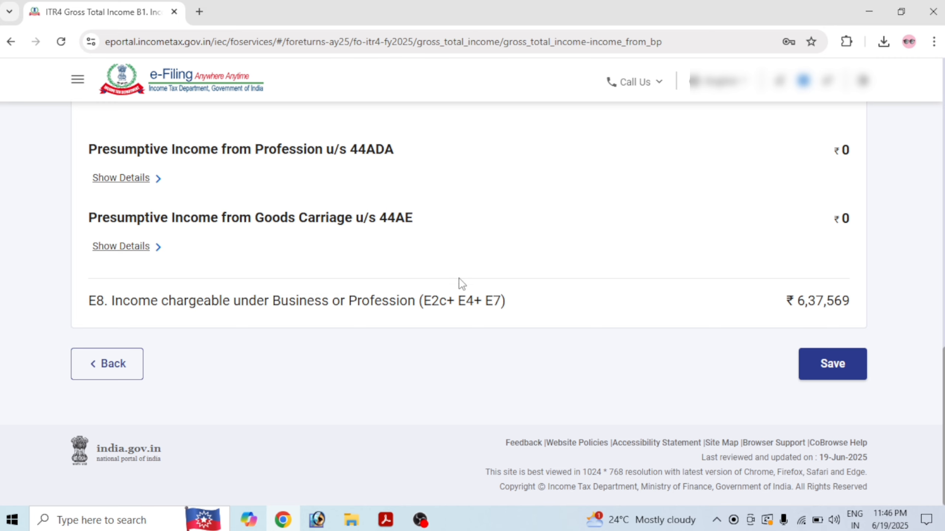
{"action": "left_click", "coordinate": [821, 365]}
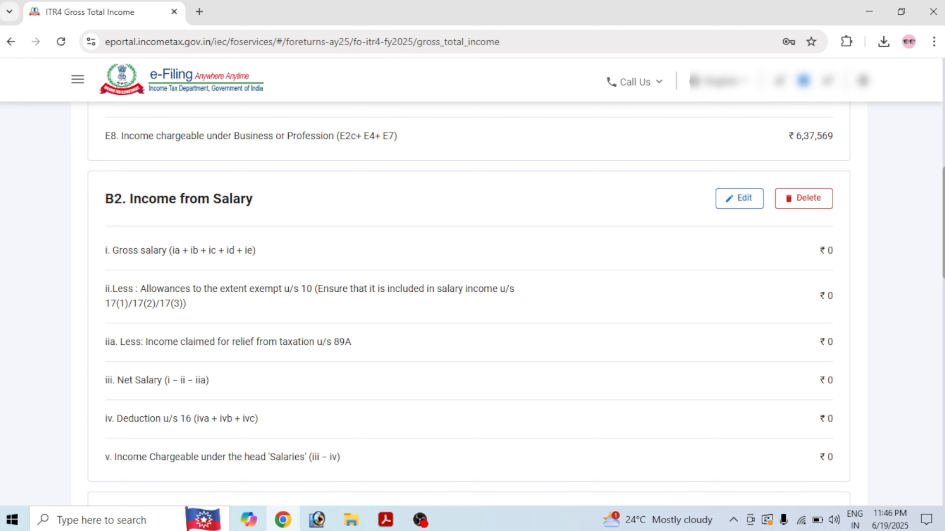
Step: Review the B4 Income from Other Sources breakup and confirm the Gross Total Income schedule
{"action": "scroll", "coordinate": [468, 308], "scroll_direction": "down", "scroll_amount": 5}
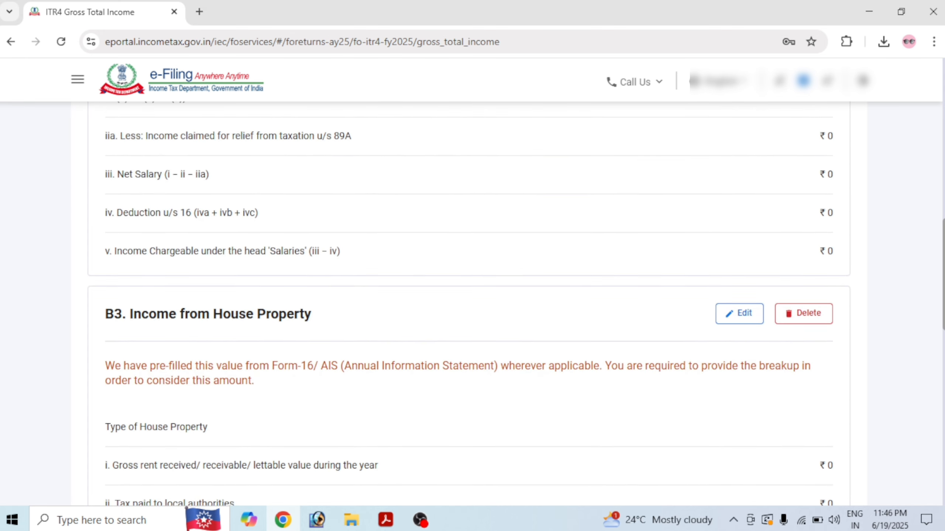
{"action": "scroll", "coordinate": [888, 321], "scroll_direction": "down", "scroll_amount": 2}
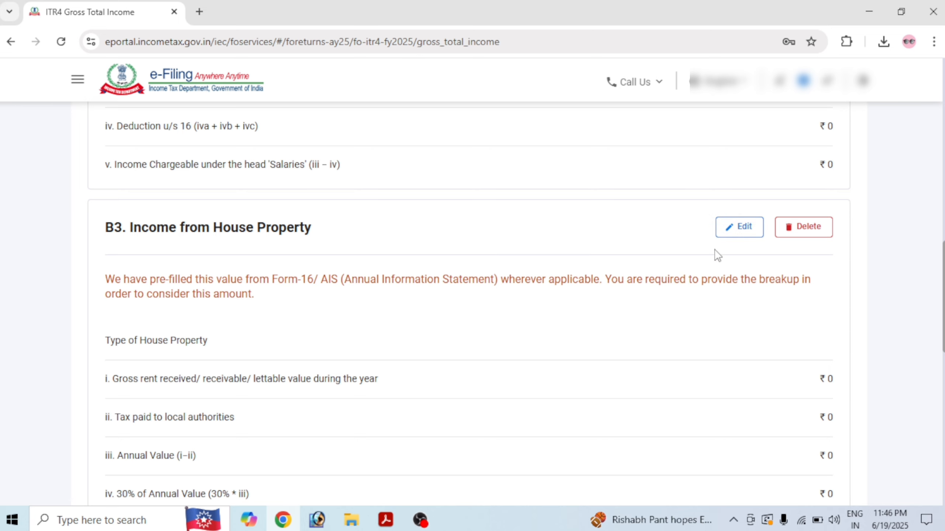
{"action": "scroll", "coordinate": [743, 264], "scroll_direction": "down", "scroll_amount": 7}
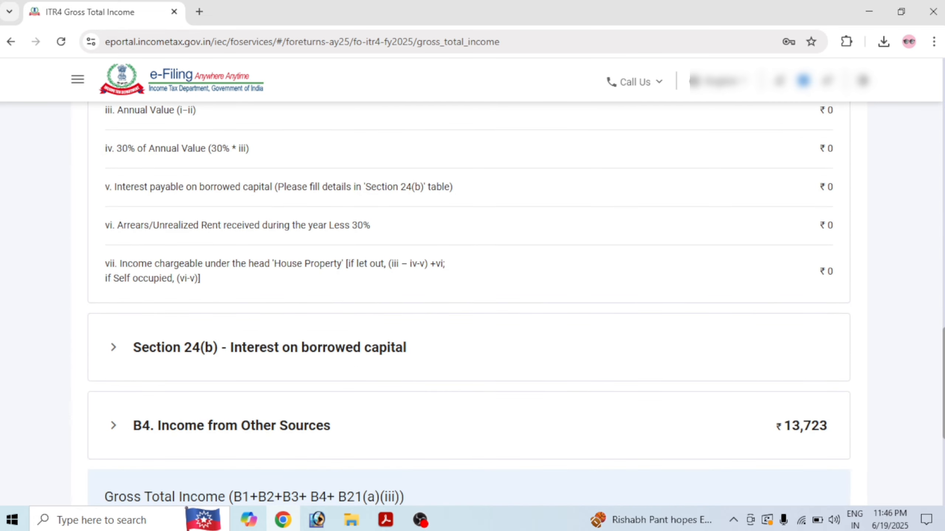
{"action": "scroll", "coordinate": [743, 385], "scroll_direction": "down", "scroll_amount": 1}
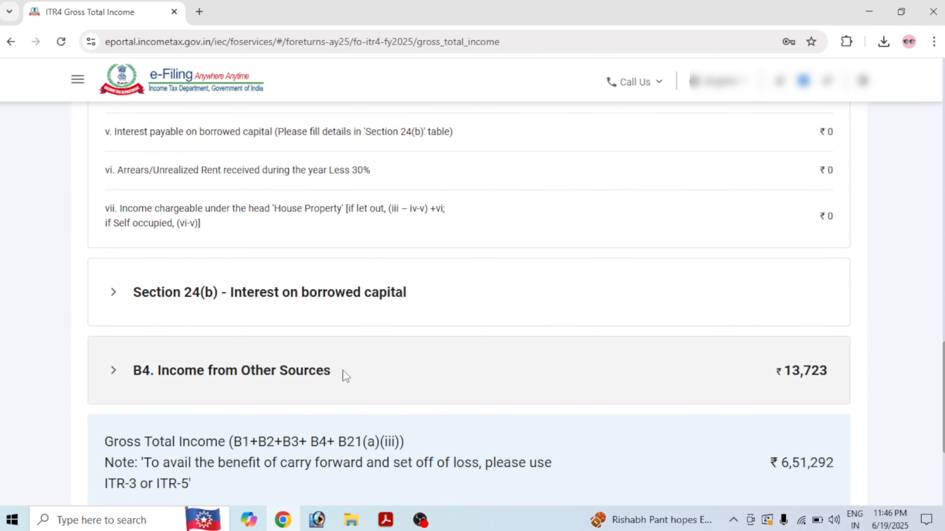
{"action": "left_click", "coordinate": [332, 374]}
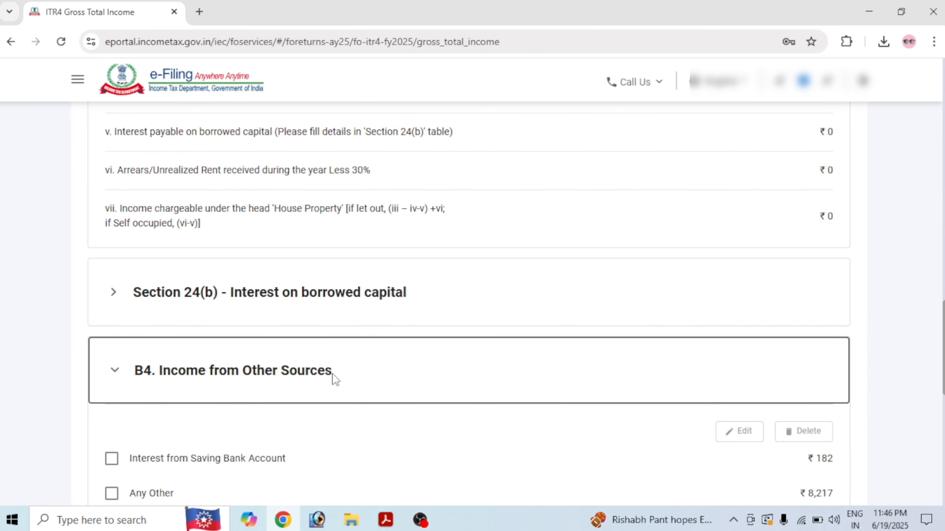
{"action": "scroll", "coordinate": [560, 368], "scroll_direction": "down", "scroll_amount": 3}
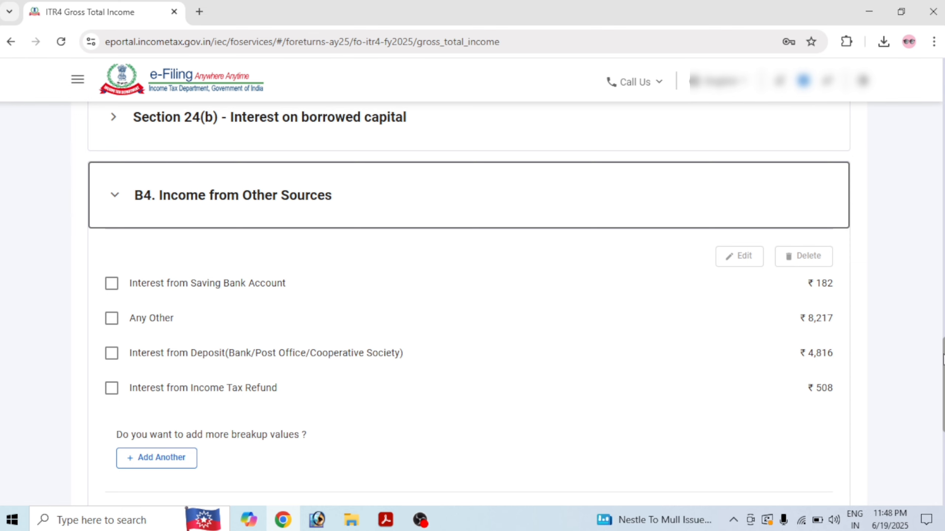
{"action": "scroll", "coordinate": [943, 360], "scroll_direction": "down", "scroll_amount": 6}
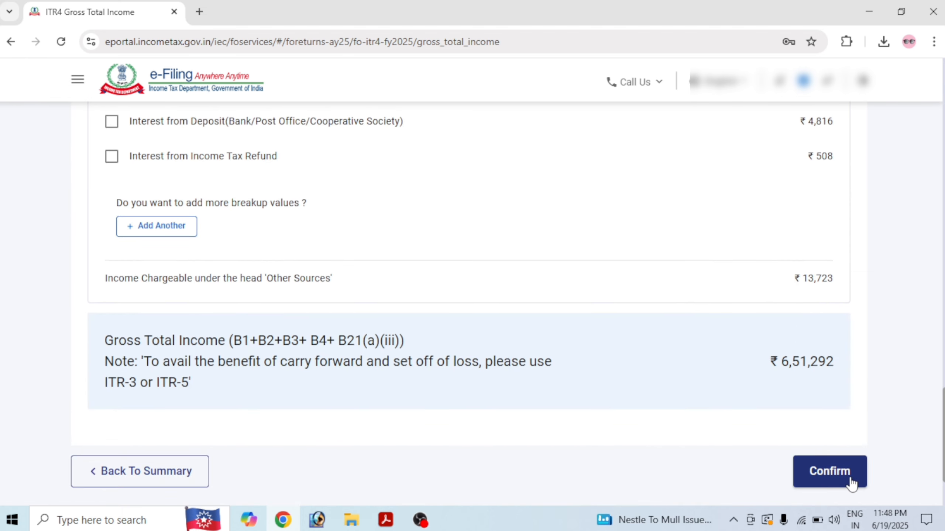
{"action": "left_click", "coordinate": [850, 482]}
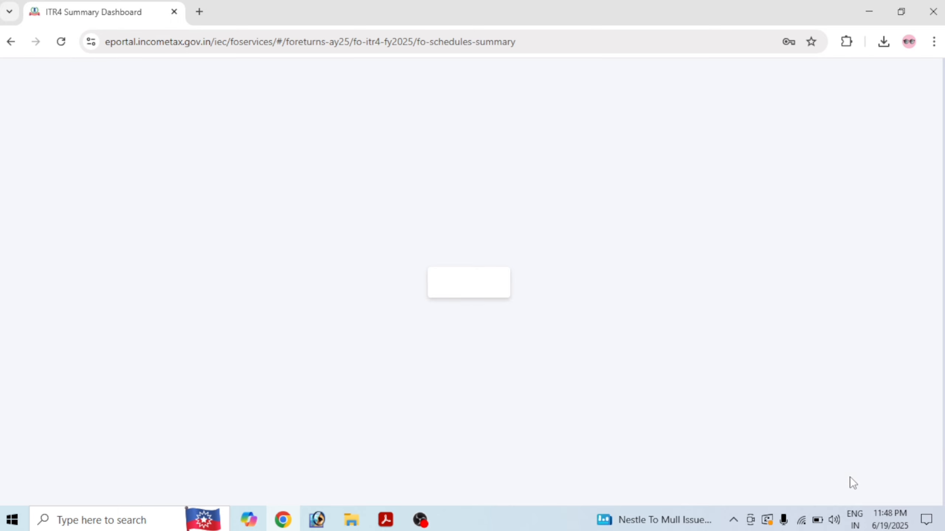
Step: Open the Disclosure Exempt Income schedule and bring up Financial Particulars of the Business (E11 to E25) for editing
{"action": "scroll", "coordinate": [941, 409], "scroll_direction": "up", "scroll_amount": 6}
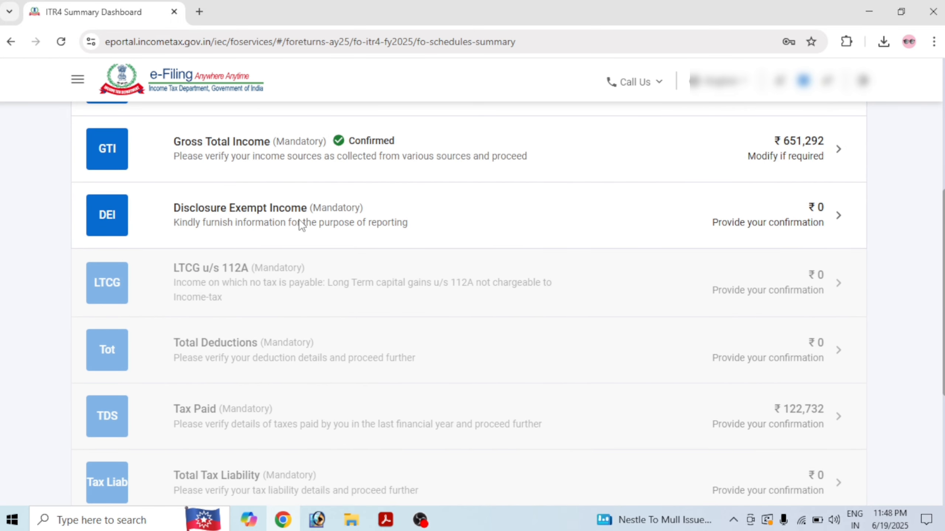
{"action": "left_click", "coordinate": [347, 220]}
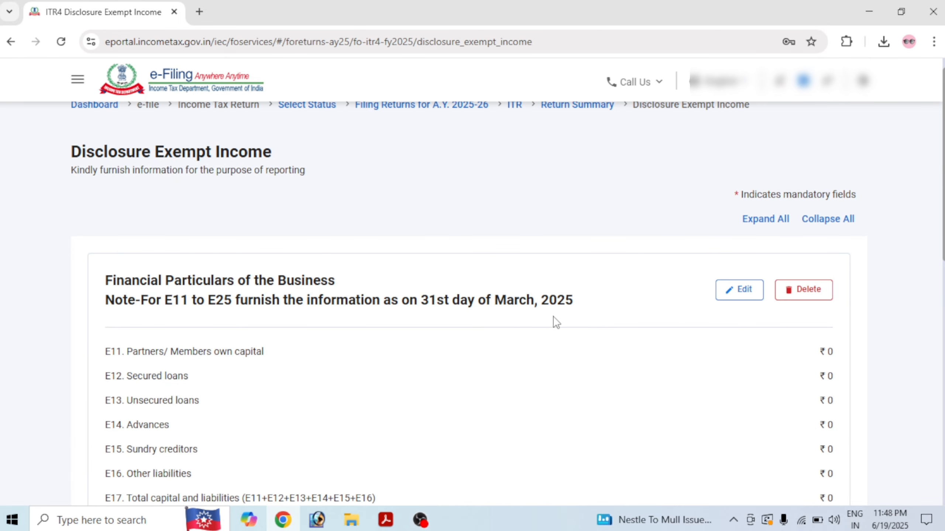
{"action": "scroll", "coordinate": [760, 320], "scroll_direction": "down", "scroll_amount": 4}
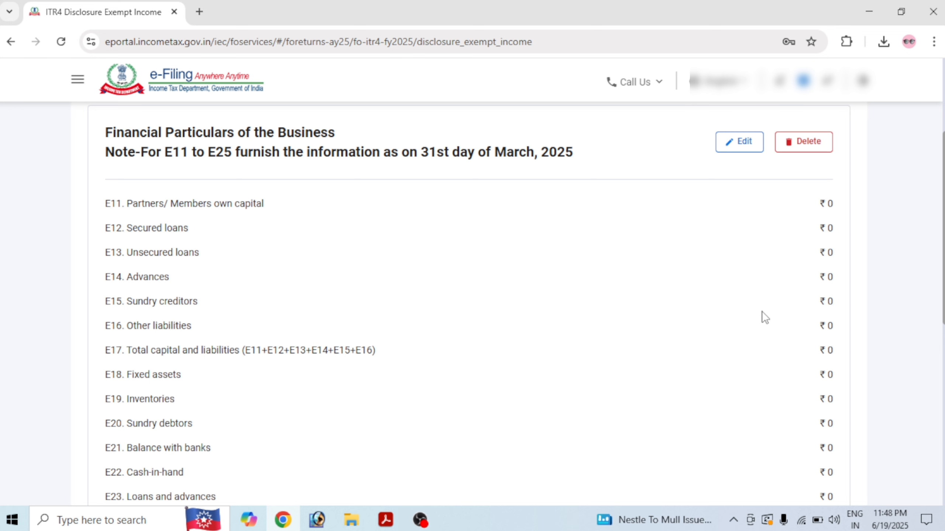
{"action": "left_click", "coordinate": [747, 150]}
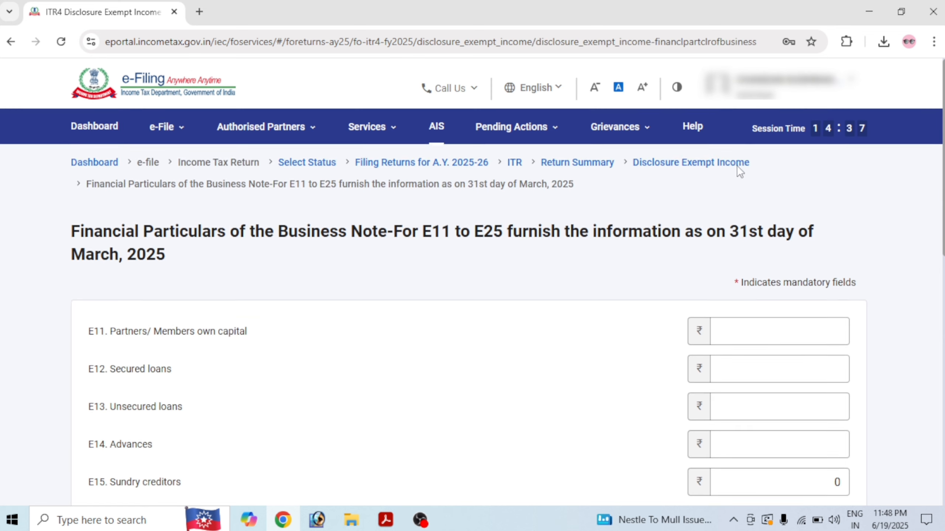
{"action": "scroll", "coordinate": [930, 264], "scroll_direction": "down", "scroll_amount": 3}
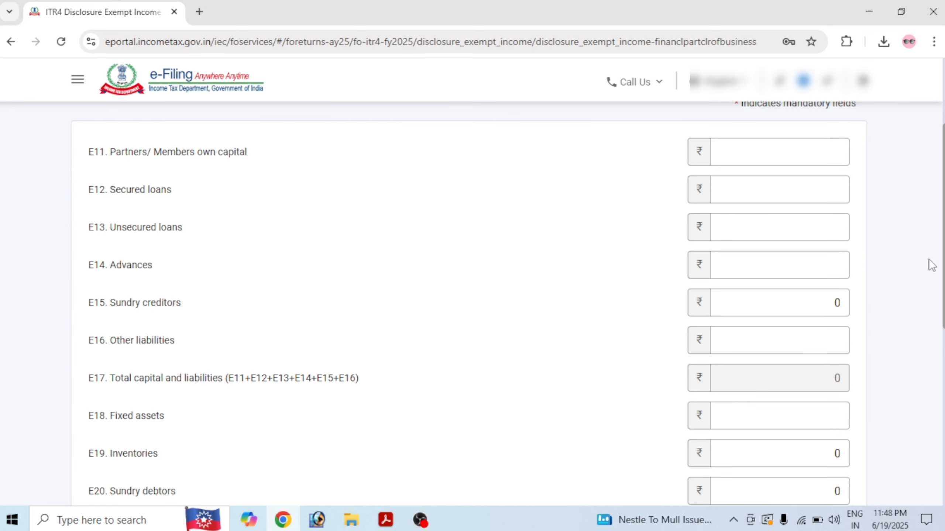
Step: Set E22 Cash-in-hand to 432400 in the financial particulars, leaving the other fields as they are, and save
{"action": "left_click", "coordinate": [796, 295]}
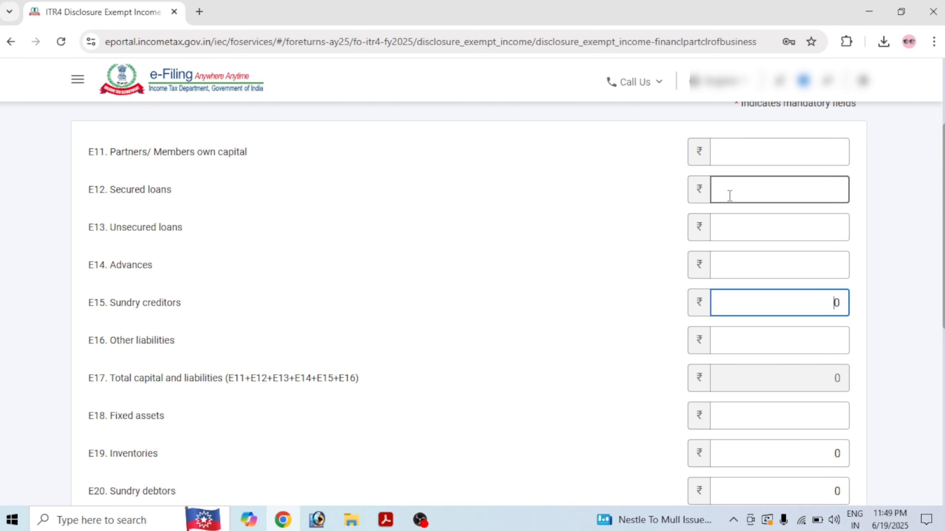
{"action": "key", "text": "Tab"}
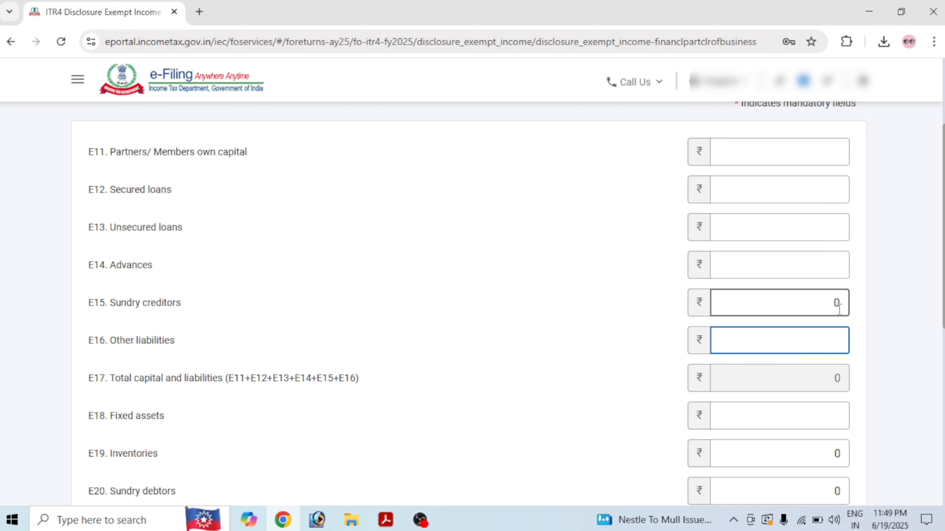
{"action": "key", "text": "Tab"}
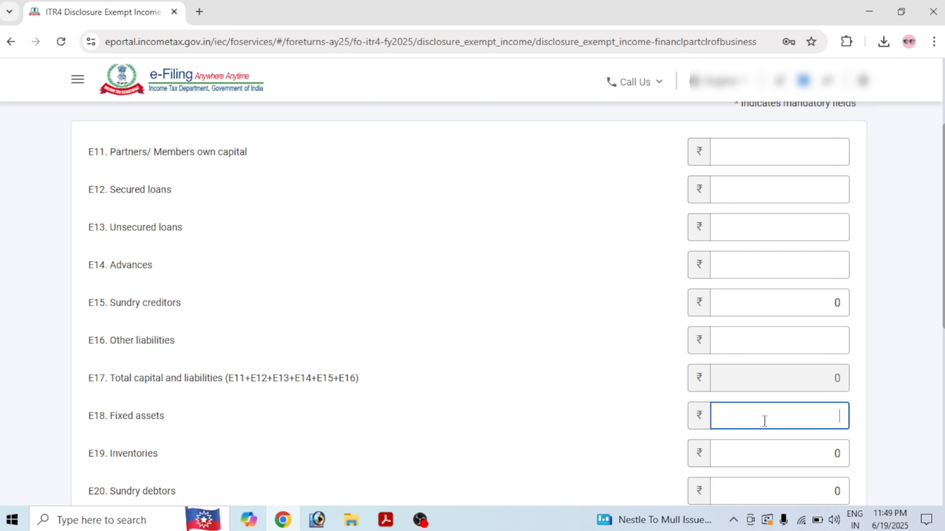
{"action": "key", "text": "Tab"}
{"action": "scroll", "coordinate": [763, 421], "scroll_direction": "down", "scroll_amount": 1}
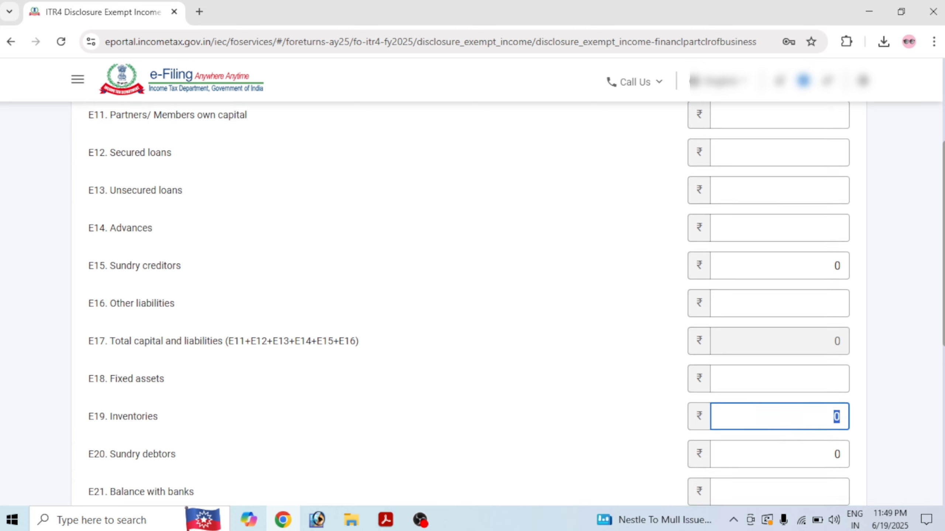
{"action": "scroll", "coordinate": [851, 368], "scroll_direction": "down", "scroll_amount": 2}
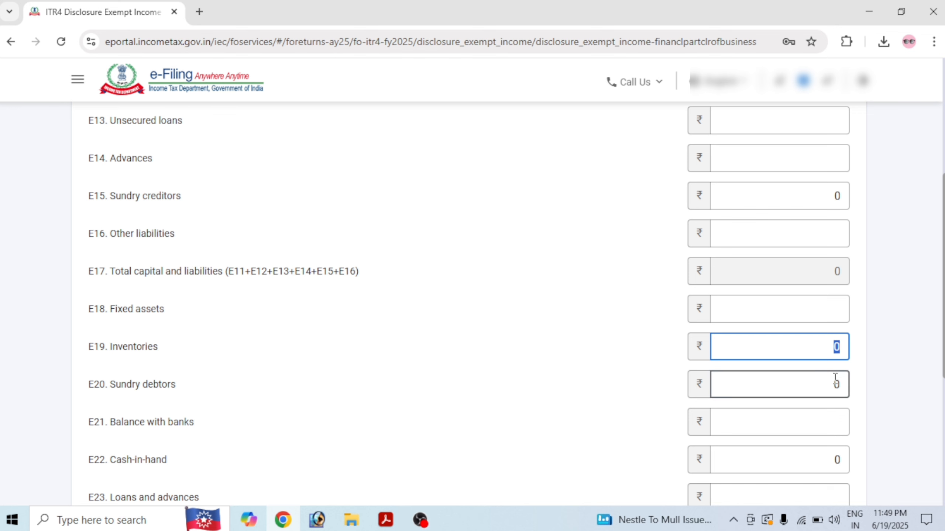
{"action": "left_click", "coordinate": [808, 390]}
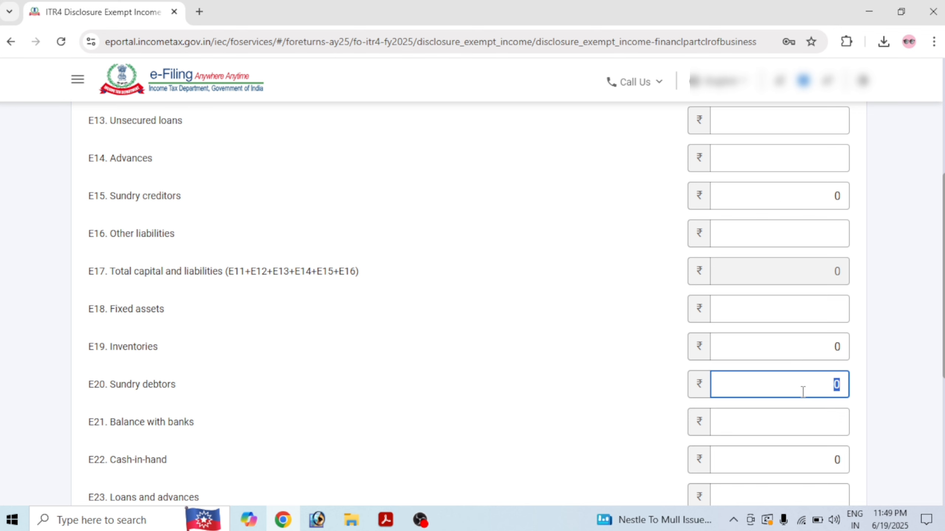
{"action": "key", "text": "Tab"}
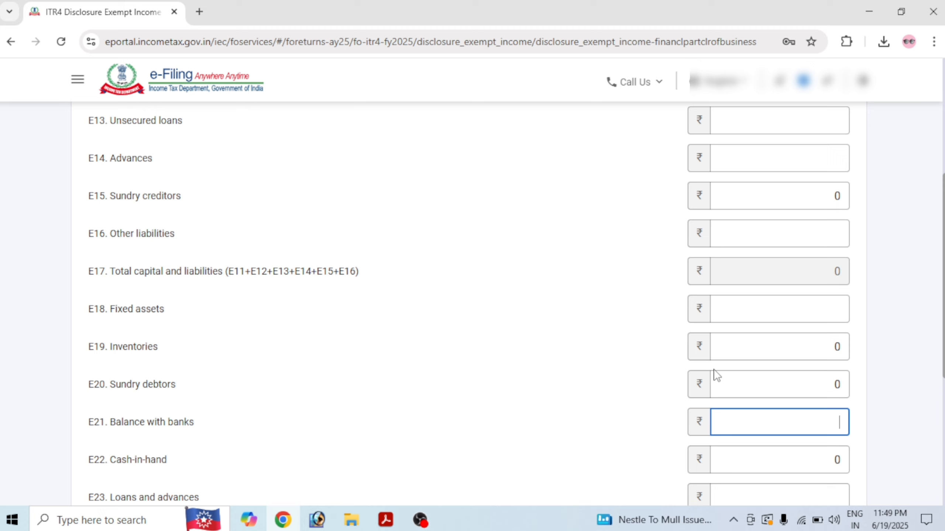
{"action": "key", "text": "Tab"}
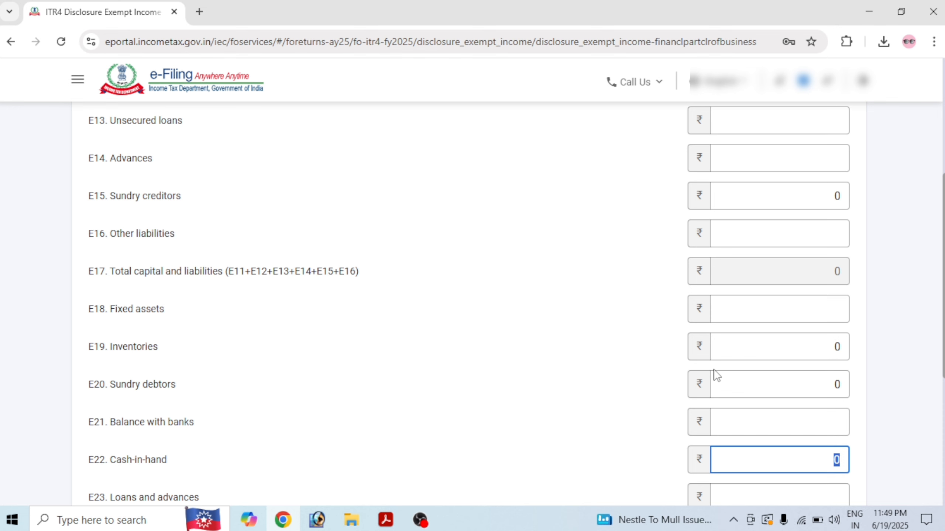
{"action": "type", "text": "432400"}
{"action": "key", "text": "Tab"}
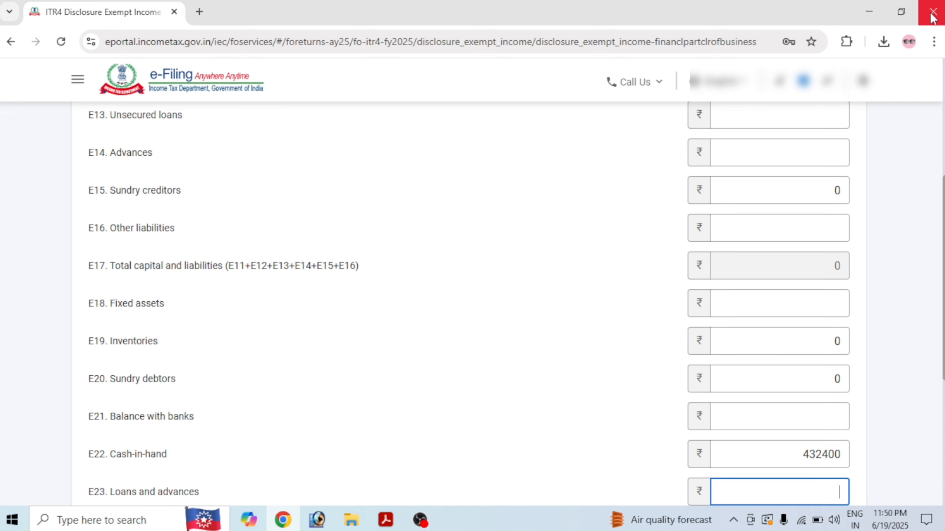
{"action": "scroll", "coordinate": [717, 375], "scroll_direction": "down", "scroll_amount": 2}
{"action": "scroll", "coordinate": [717, 375], "scroll_direction": "down", "scroll_amount": 5}
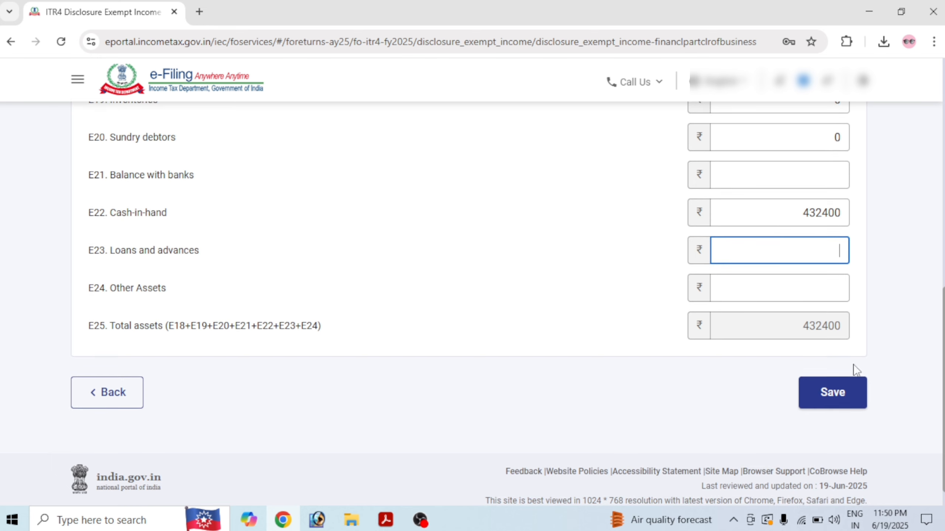
{"action": "left_click", "coordinate": [842, 396]}
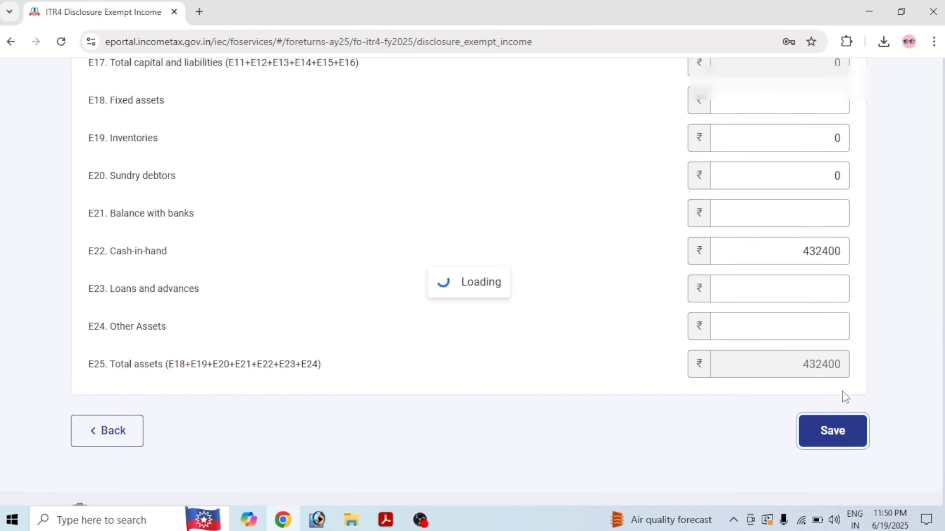
Step: Look up GST turnover in the Acrobat Taxpayer Information Summary, save 421767 as the GSTIN's annual outward supplies, and confirm the Disclosure Exempt Income schedule
{"action": "scroll", "coordinate": [935, 326], "scroll_direction": "down", "scroll_amount": 12}
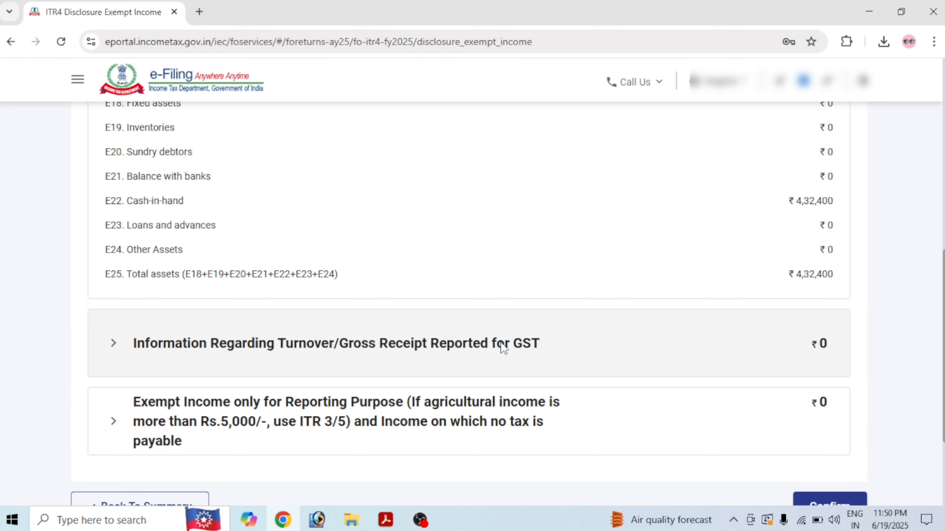
{"action": "left_click", "coordinate": [503, 348]}
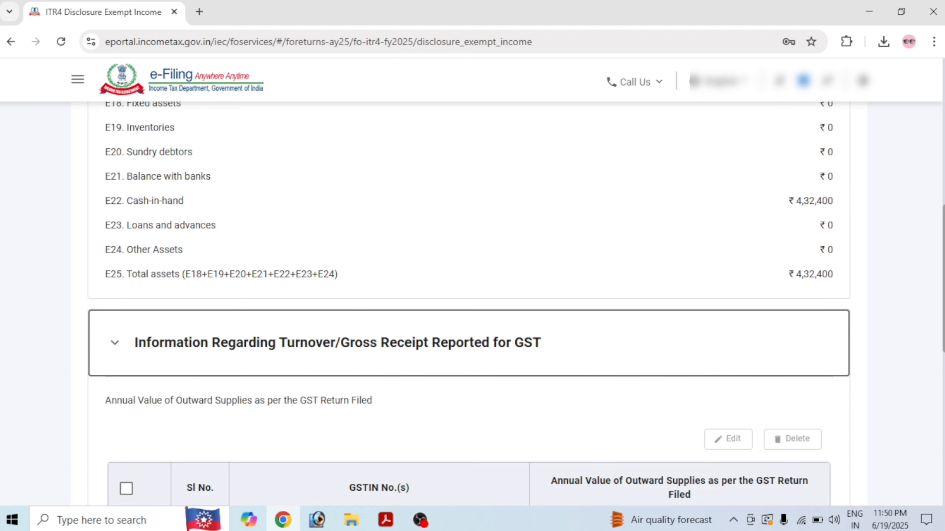
{"action": "scroll", "coordinate": [937, 297], "scroll_direction": "down", "scroll_amount": 5}
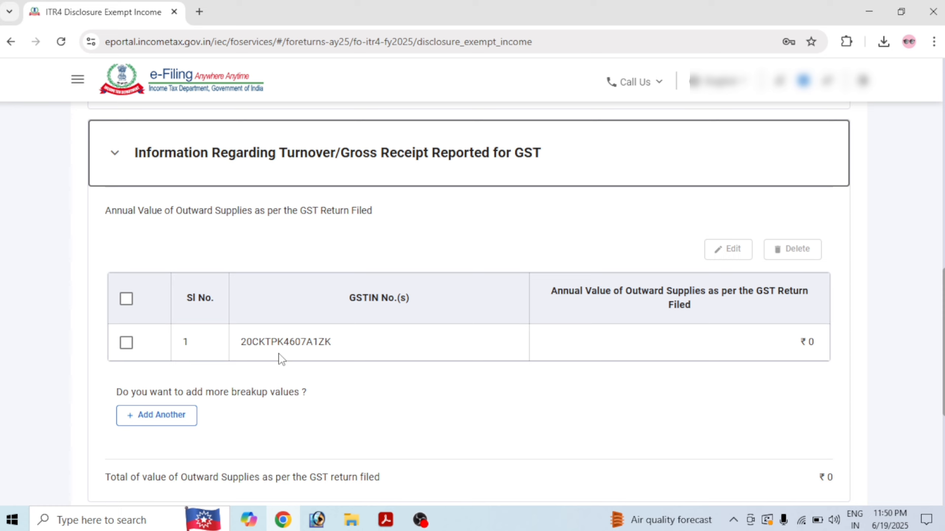
{"action": "left_click", "coordinate": [127, 343]}
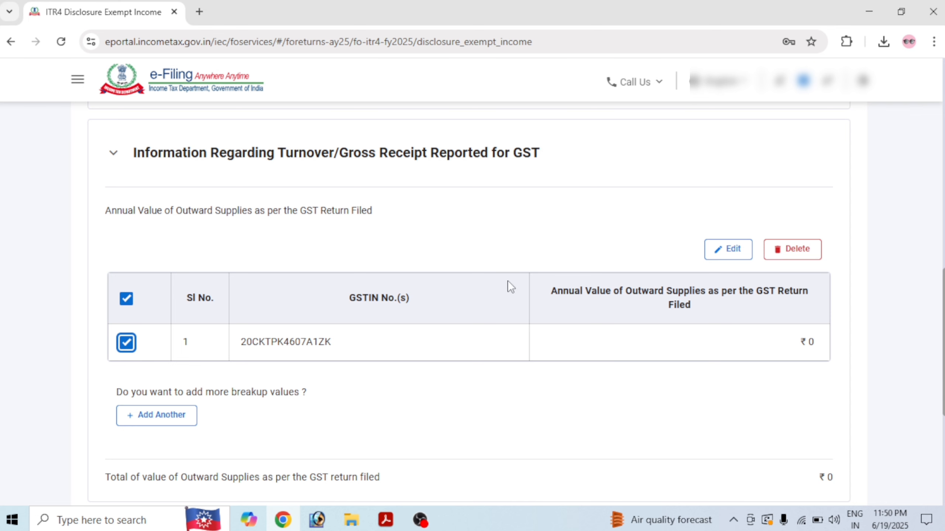
{"action": "left_click", "coordinate": [723, 254]}
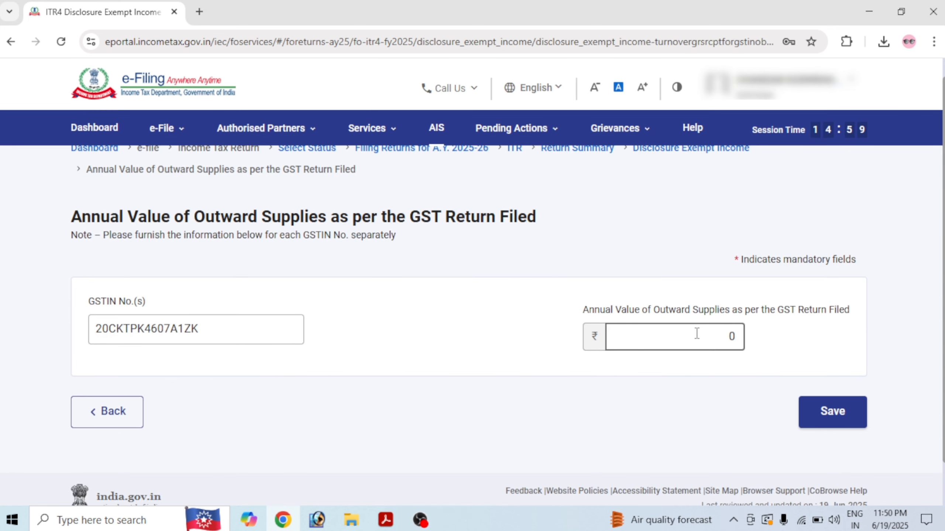
{"action": "left_click", "coordinate": [741, 339]}
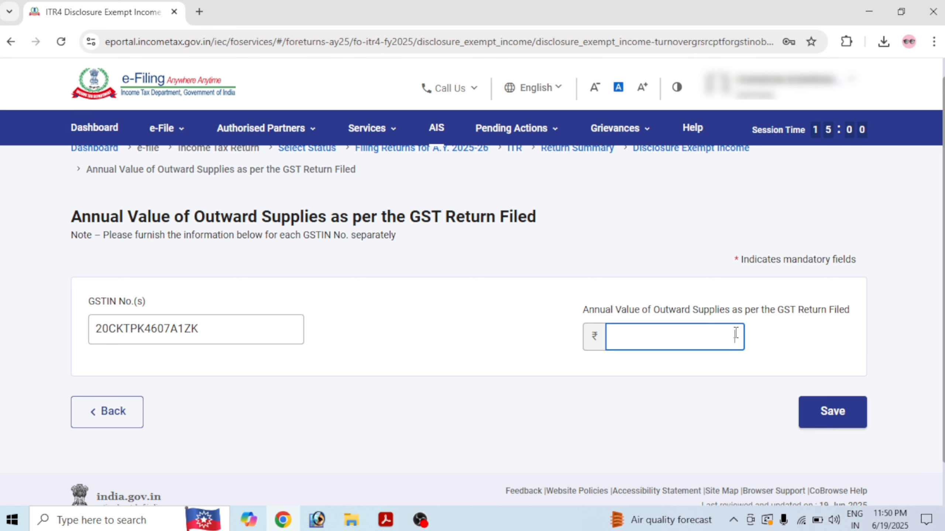
{"action": "key", "text": "alt+Tab"}
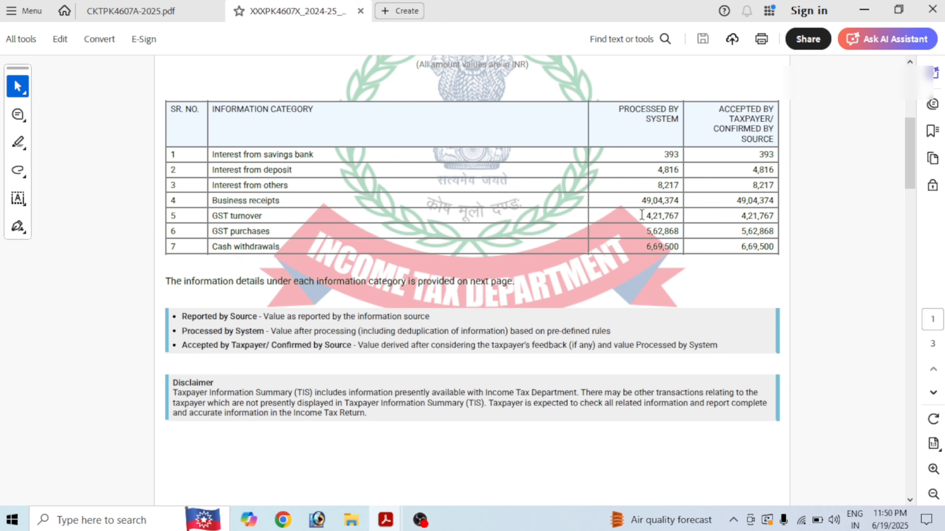
{"action": "key", "text": "alt+Tab"}
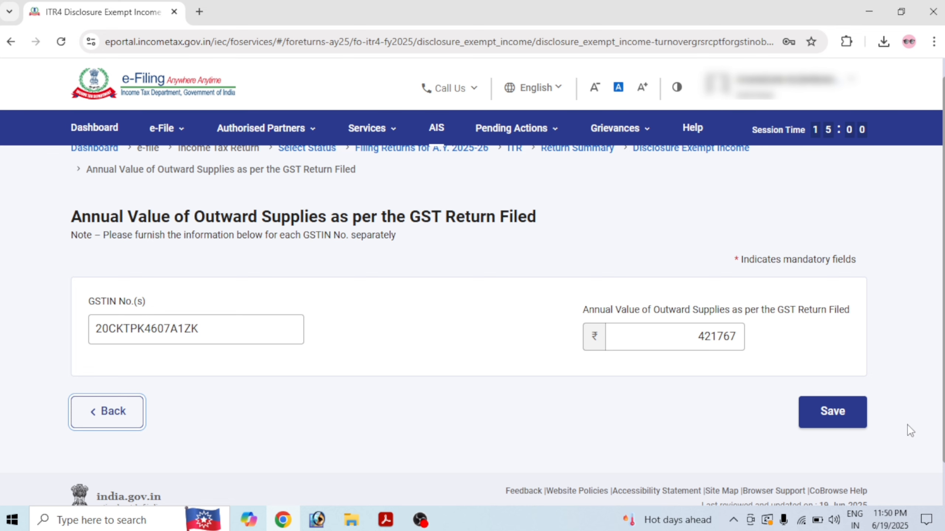
{"action": "left_click", "coordinate": [854, 424]}
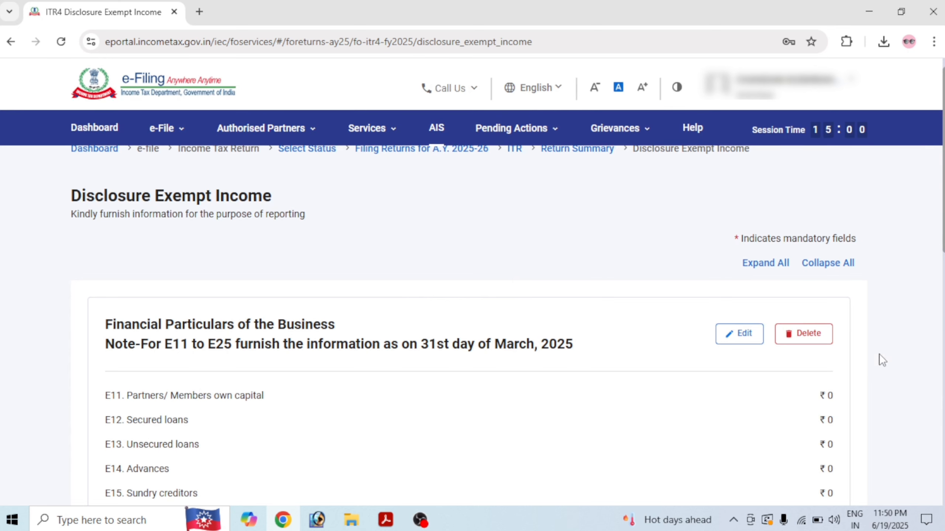
{"action": "scroll", "coordinate": [926, 415], "scroll_direction": "down", "scroll_amount": 10}
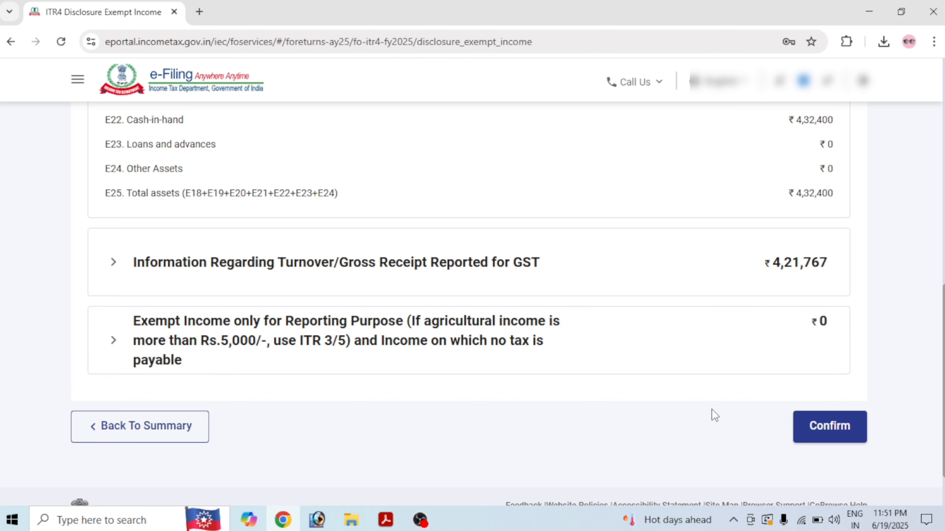
{"action": "left_click", "coordinate": [823, 429]}
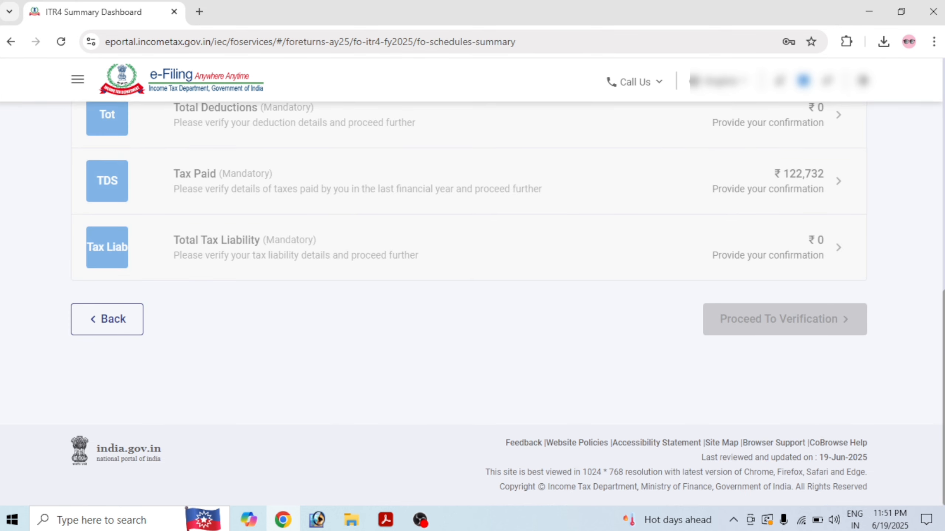
Step: Open the LTCG u/s 112A schedule and confirm it with the sale consideration and cost of acquisition left blank
{"action": "scroll", "coordinate": [757, 312], "scroll_direction": "up", "scroll_amount": 5}
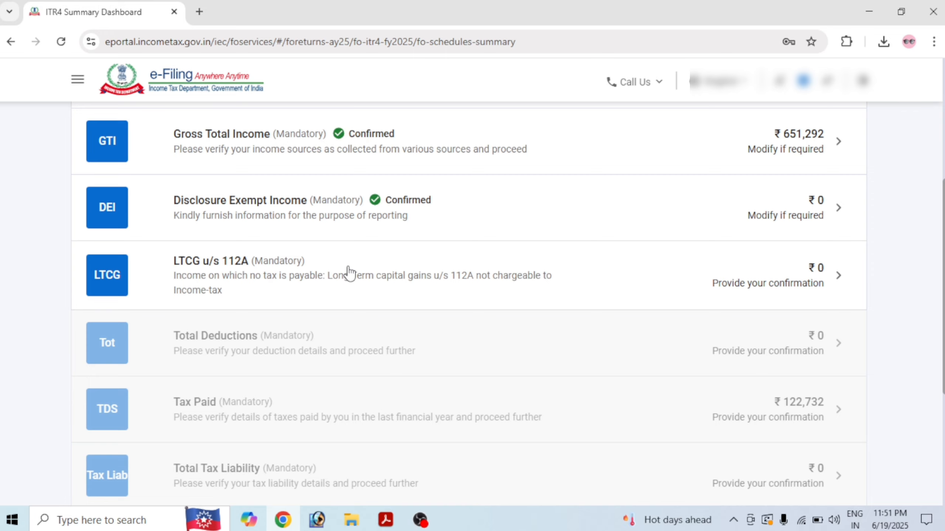
{"action": "left_click", "coordinate": [348, 268]}
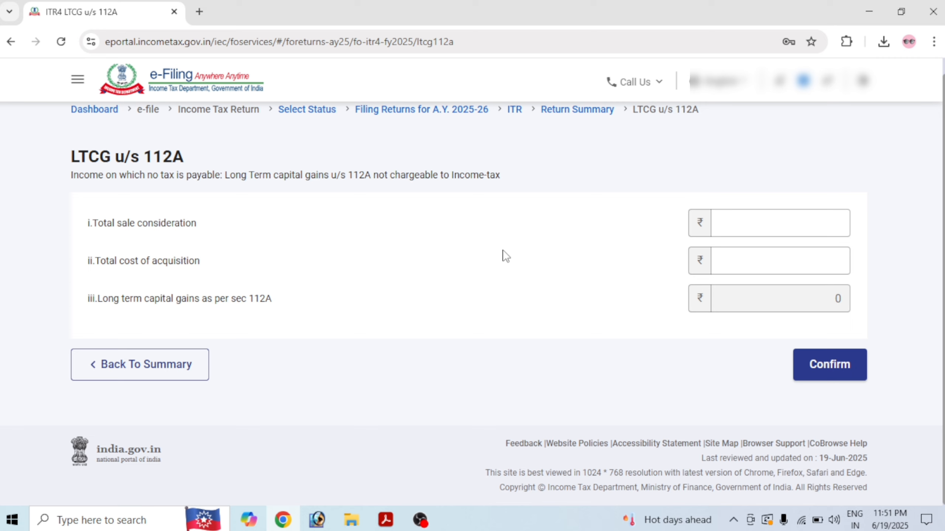
{"action": "left_click", "coordinate": [194, 229]}
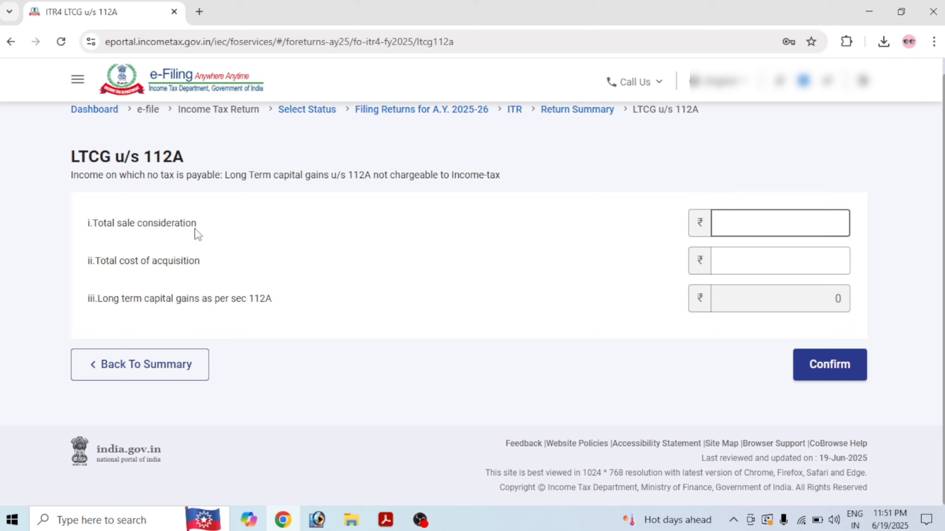
{"action": "left_click", "coordinate": [152, 235]}
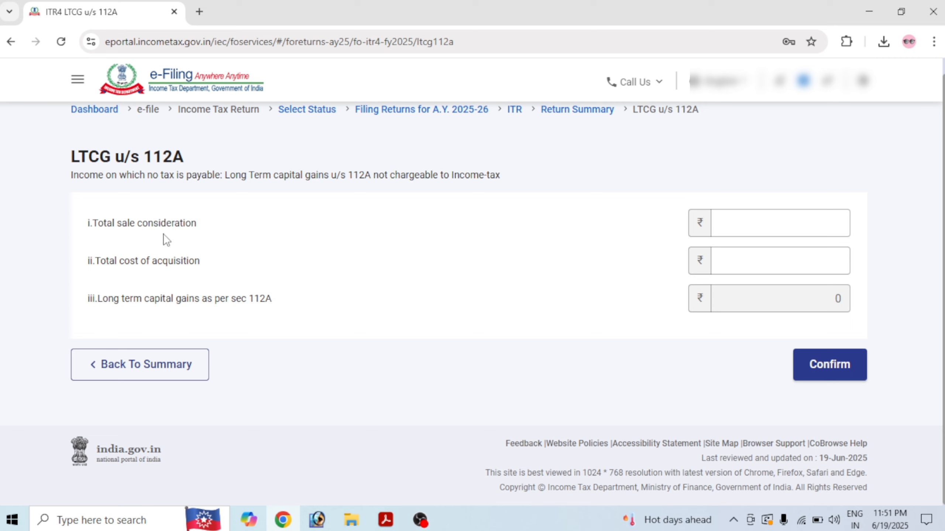
{"action": "left_click", "coordinate": [728, 225]}
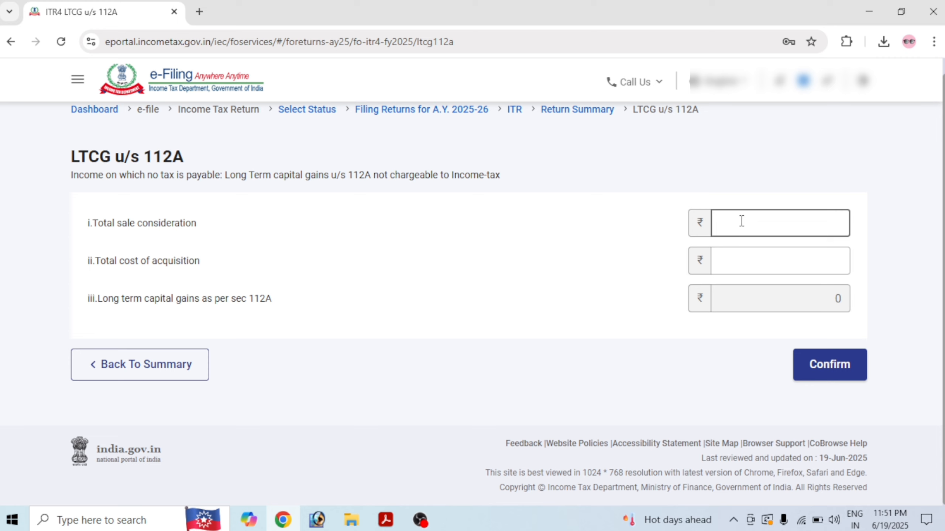
{"action": "left_click", "coordinate": [168, 261]}
{"action": "left_click", "coordinate": [143, 271]}
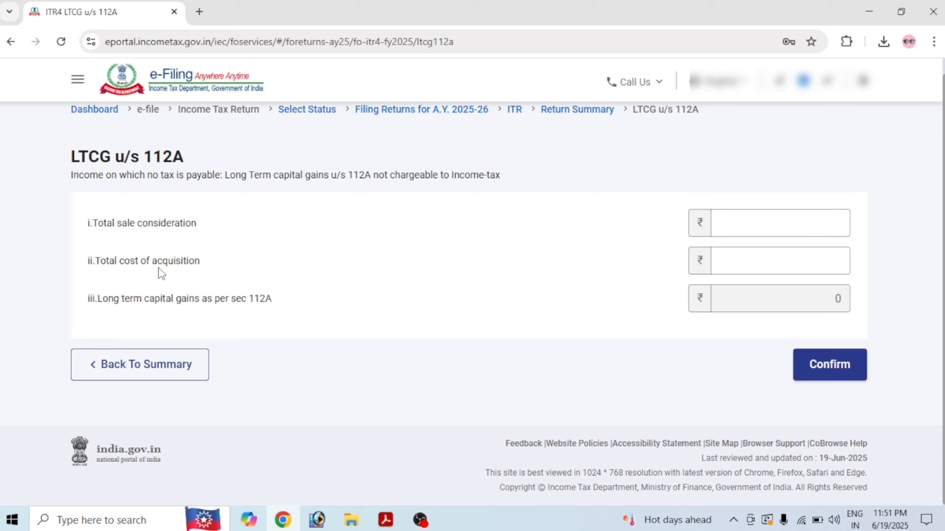
{"action": "left_click", "coordinate": [735, 259]}
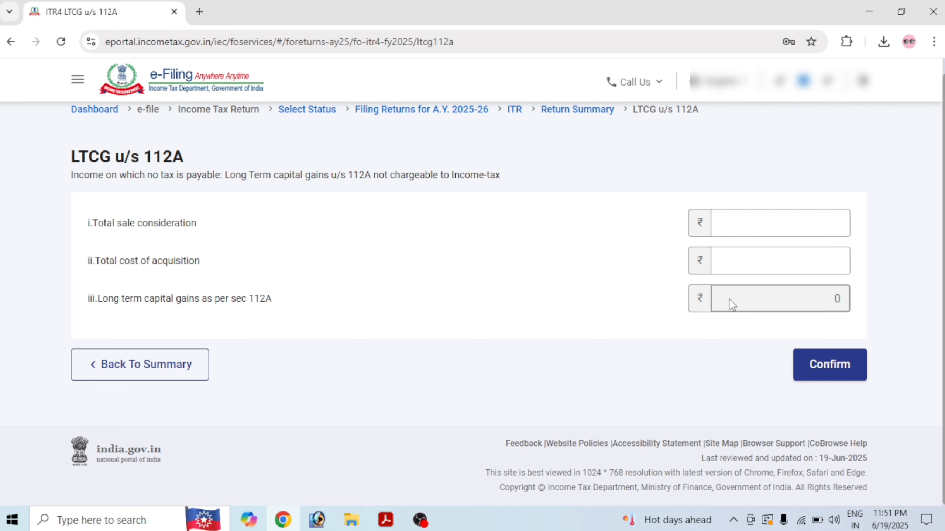
{"action": "left_click", "coordinate": [817, 366]}
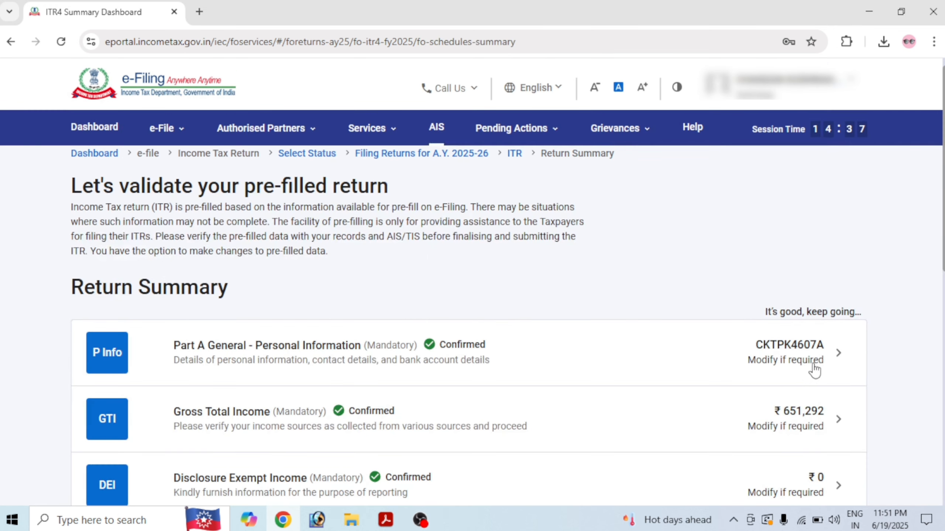
Step: Review and confirm the Total Deductions schedule without adding deductions, and open the Tax Paid schedule
{"action": "left_click_drag", "start_coordinate": [944, 257], "coordinate": [944, 355]}
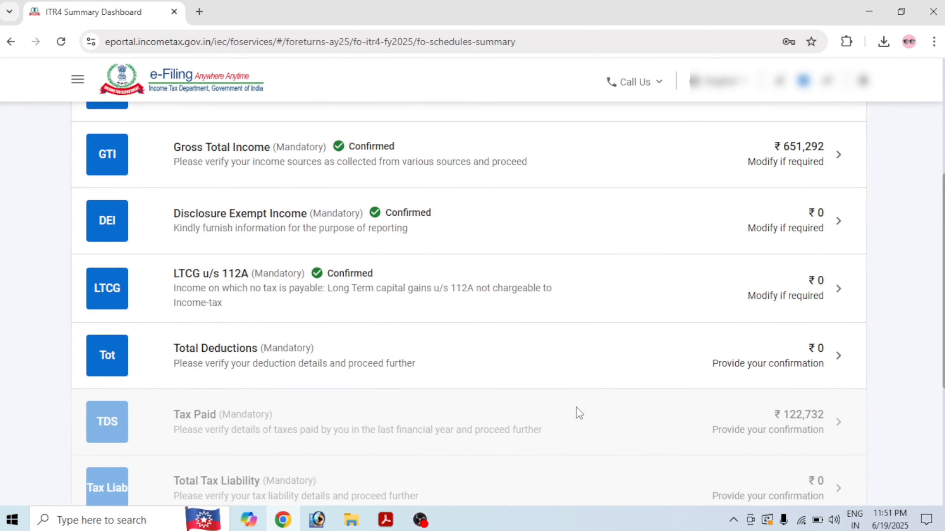
{"action": "left_click", "coordinate": [389, 355]}
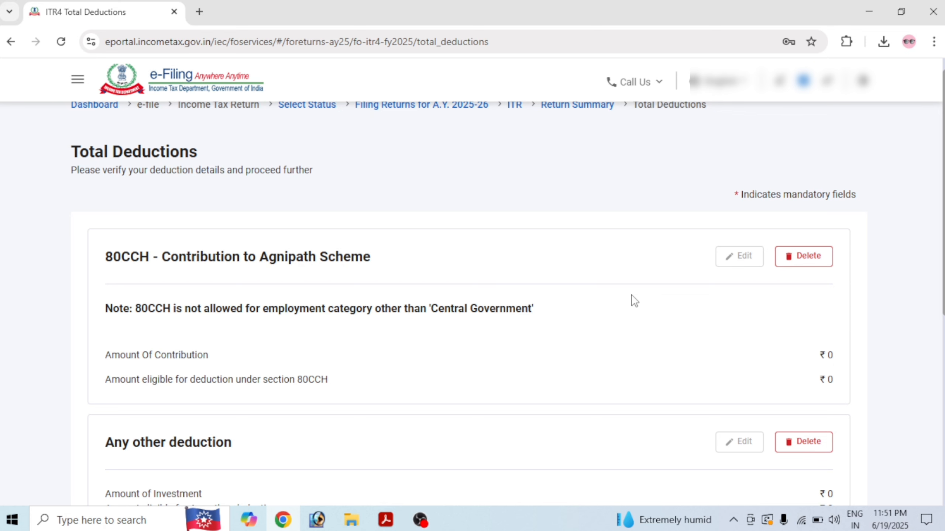
{"action": "scroll", "coordinate": [686, 312], "scroll_direction": "down", "scroll_amount": 6}
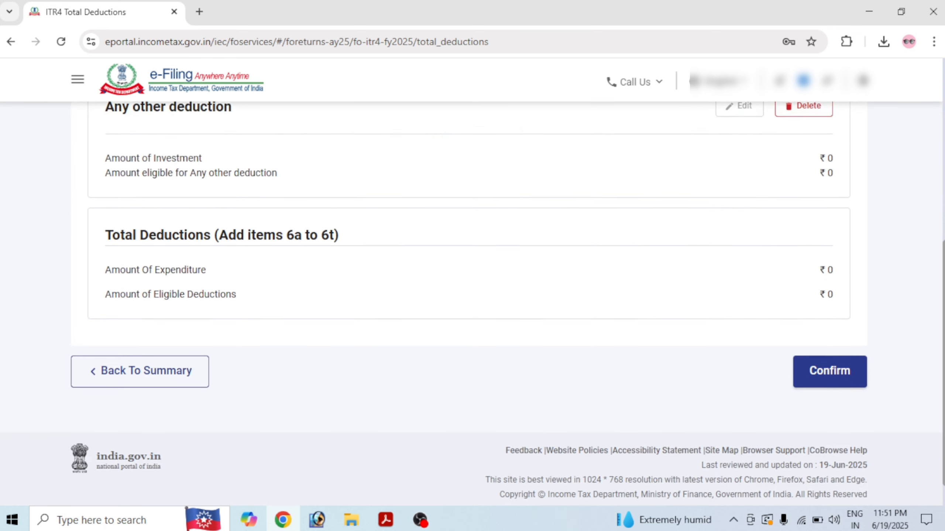
{"action": "left_click", "coordinate": [842, 366]}
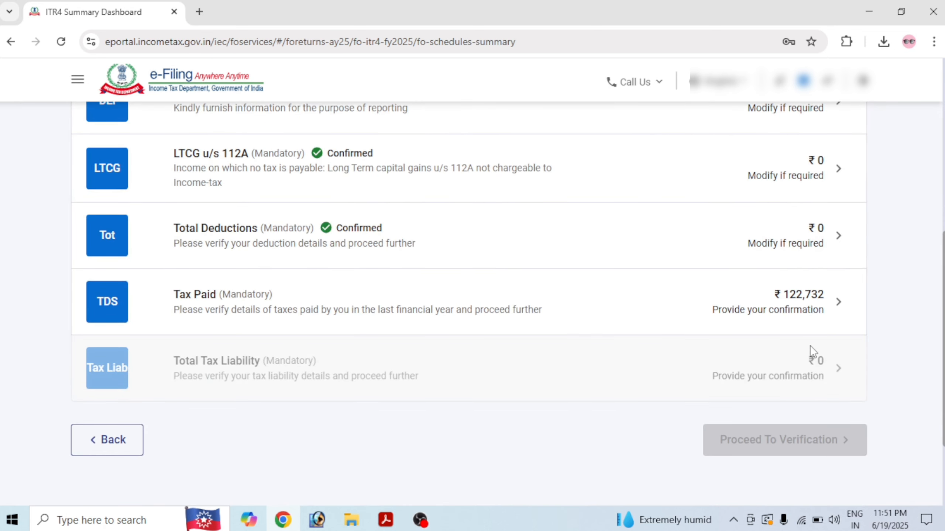
{"action": "left_click", "coordinate": [497, 302]}
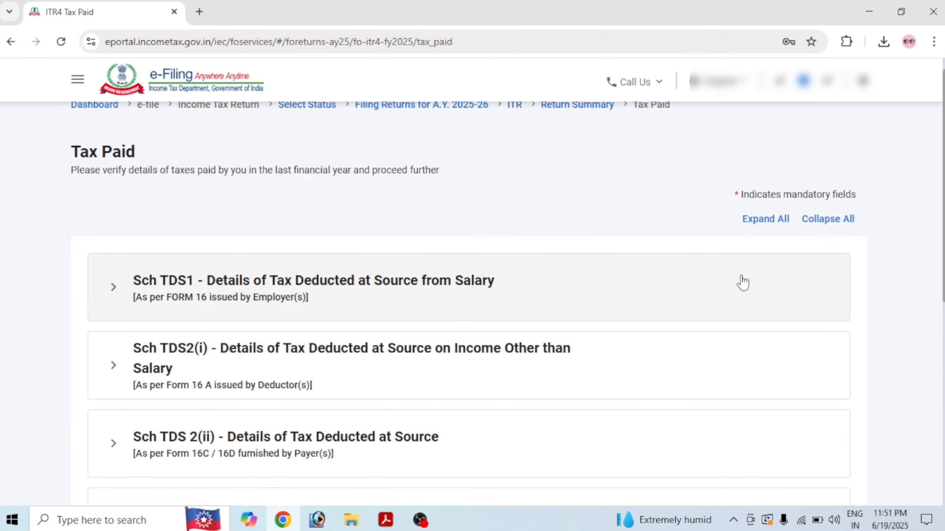
Step: Review the Sch TDS1 and Sch TDS2(i) entries, including TDS claimed and gross amounts, and confirm the Tax Paid schedule
{"action": "scroll", "coordinate": [524, 201], "scroll_direction": "down", "scroll_amount": 2}
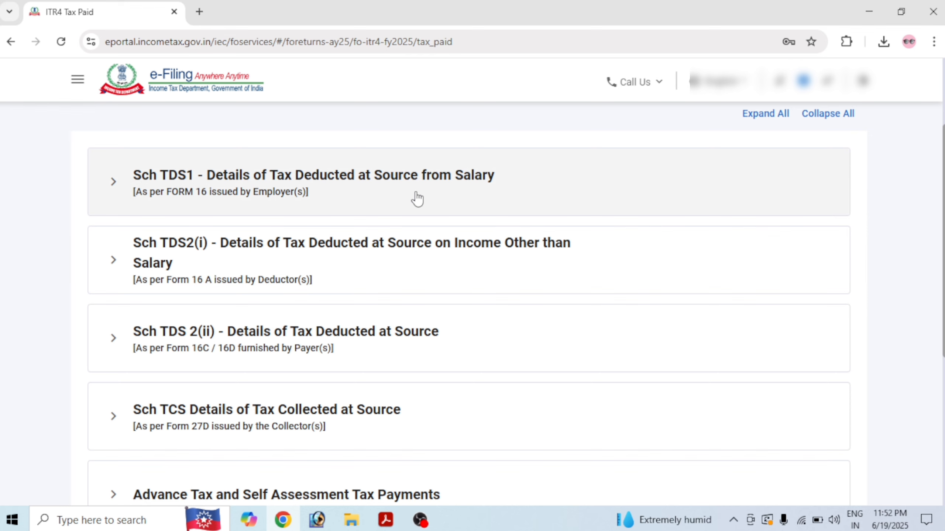
{"action": "left_click", "coordinate": [418, 199]}
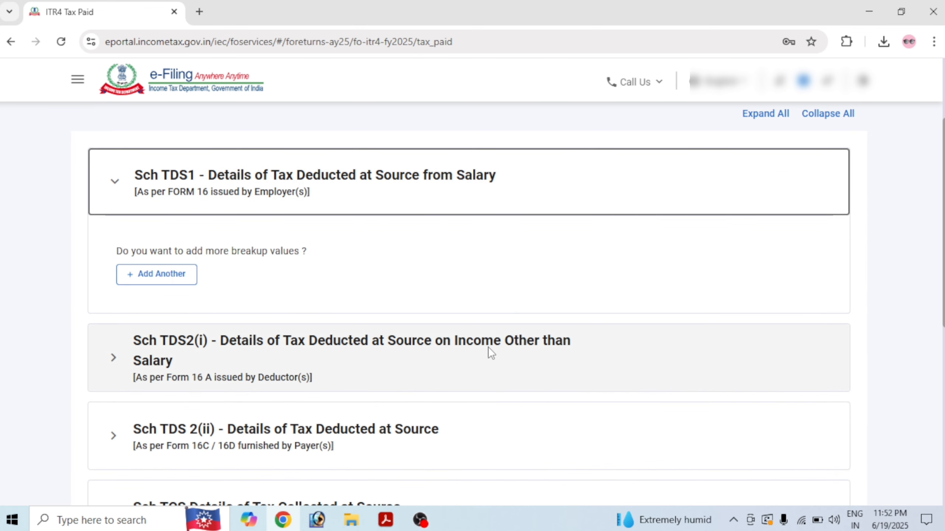
{"action": "left_click", "coordinate": [488, 347]}
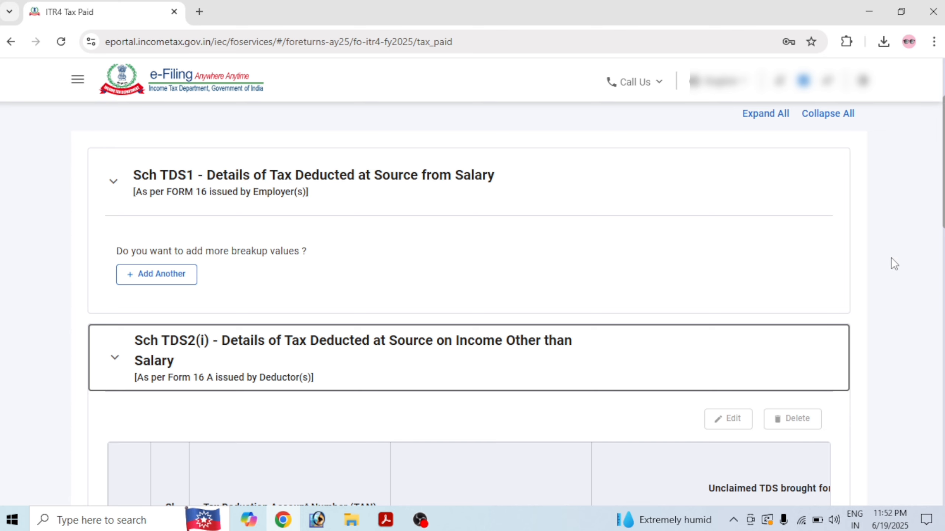
{"action": "scroll", "coordinate": [469, 303], "scroll_direction": "down", "scroll_amount": 8}
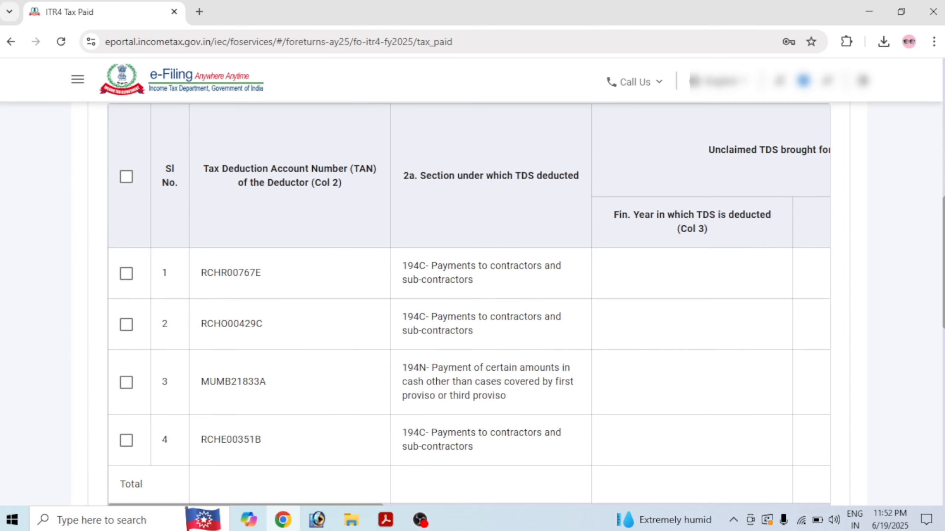
{"action": "scroll", "coordinate": [525, 304], "scroll_direction": "down", "scroll_amount": 1}
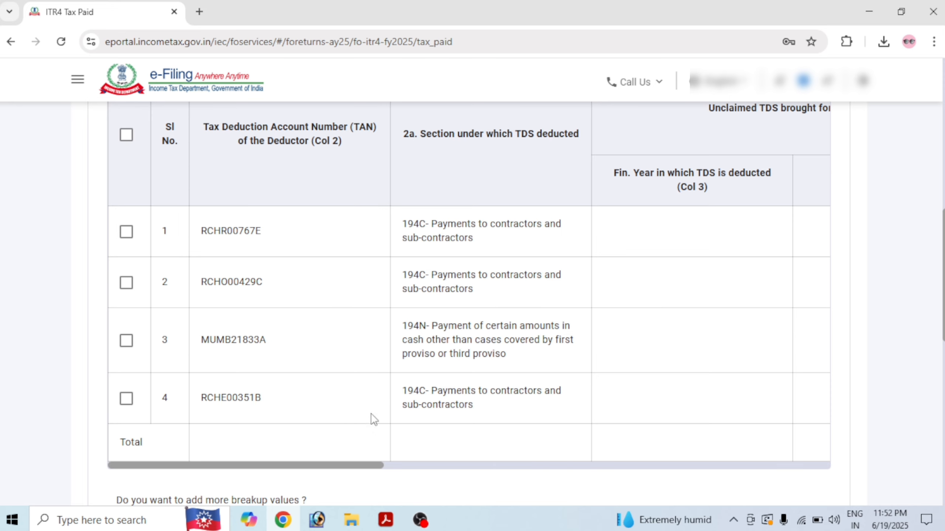
{"action": "left_click_drag", "start_coordinate": [359, 470], "coordinate": [774, 428]}
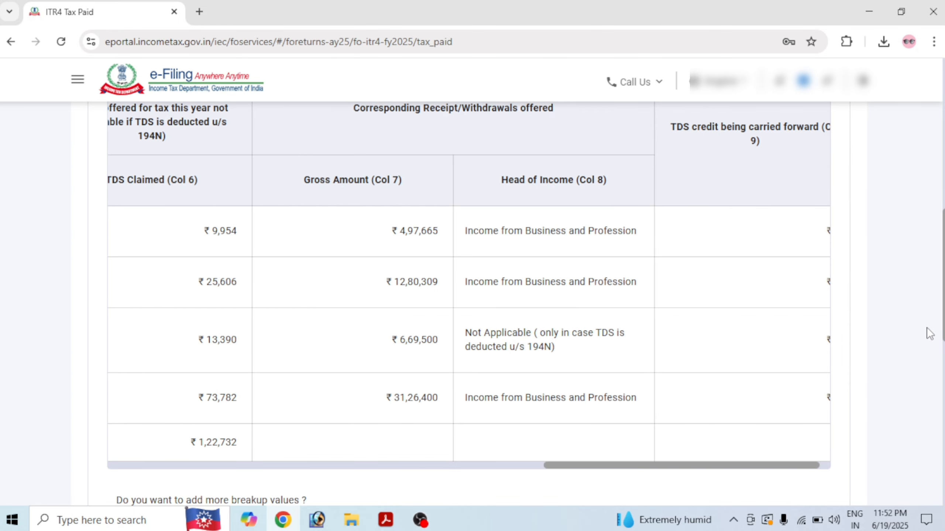
{"action": "left_click_drag", "start_coordinate": [942, 315], "coordinate": [942, 453]}
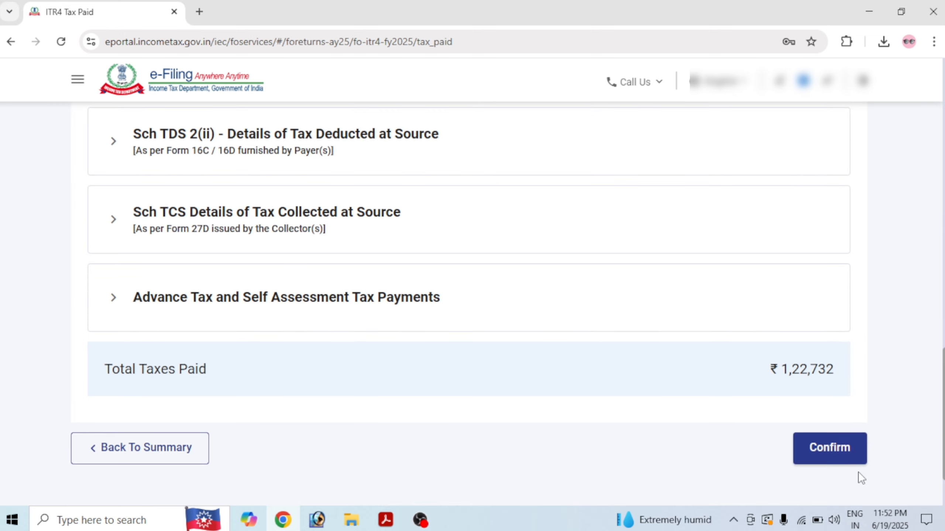
{"action": "left_click", "coordinate": [830, 449]}
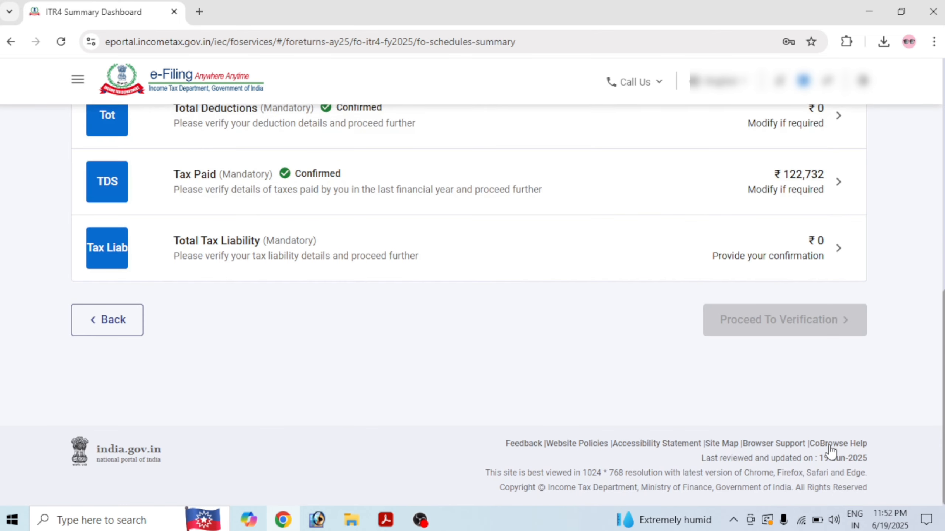
Step: Open the Total Tax Liability schedule, review its income and tax computation, and confirm it
{"action": "left_click", "coordinate": [369, 254]}
{"action": "scroll", "coordinate": [479, 253], "scroll_direction": "up", "scroll_amount": 3}
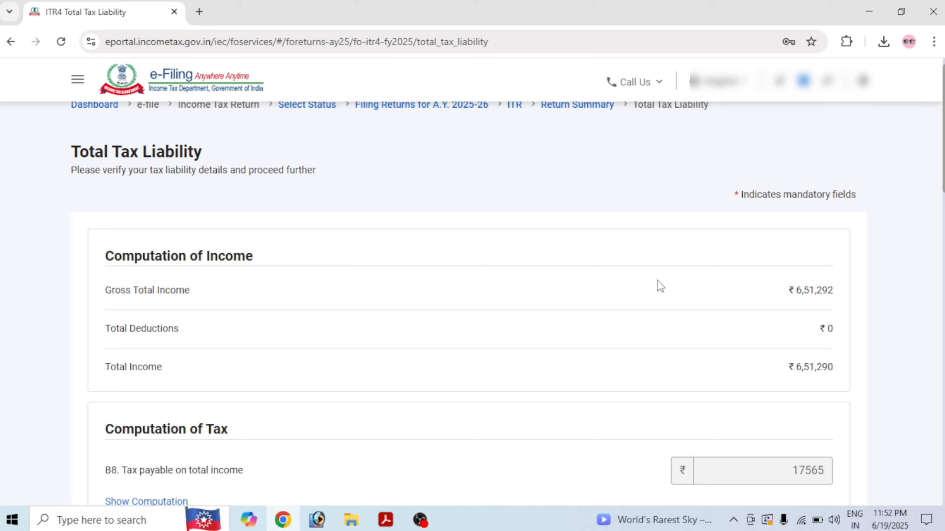
{"action": "left_click_drag", "start_coordinate": [943, 163], "coordinate": [936, 460]}
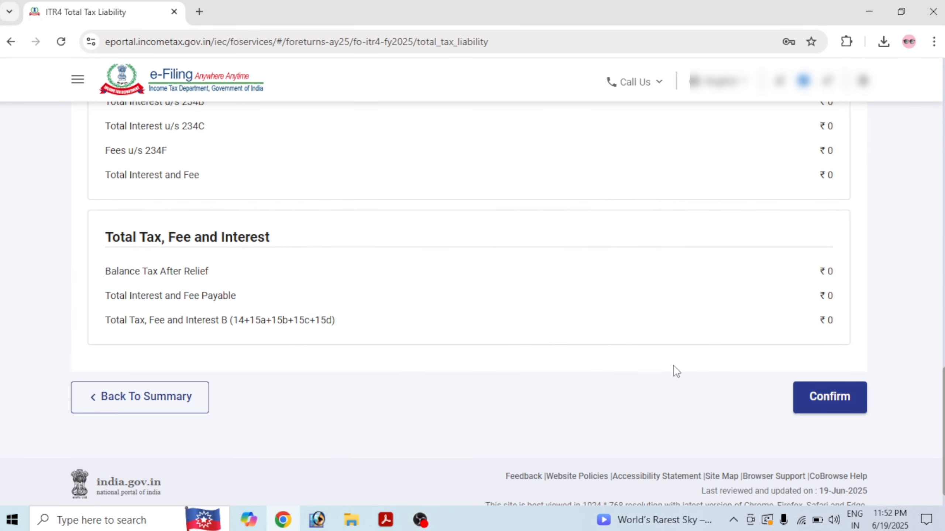
{"action": "left_click", "coordinate": [819, 394]}
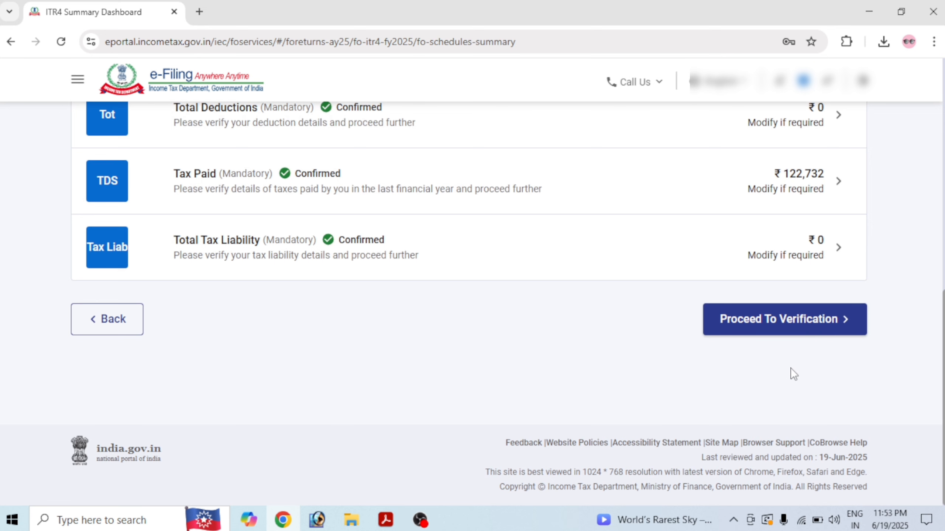
Step: Proceed to verification and review the tax summary through to the Amount Payable/Refund section
{"action": "left_click", "coordinate": [774, 324]}
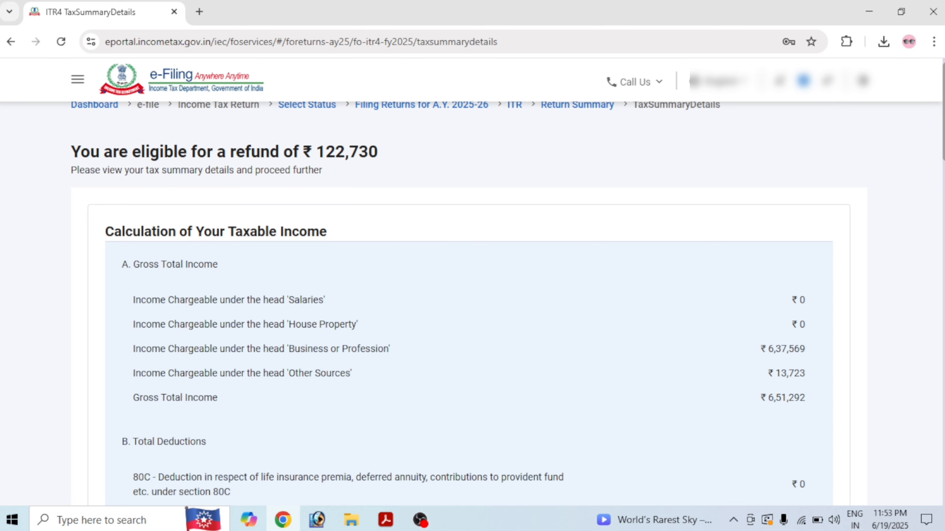
{"action": "left_click_drag", "start_coordinate": [941, 112], "coordinate": [926, 464]}
{"action": "scroll", "coordinate": [922, 457], "scroll_direction": "down", "scroll_amount": 1}
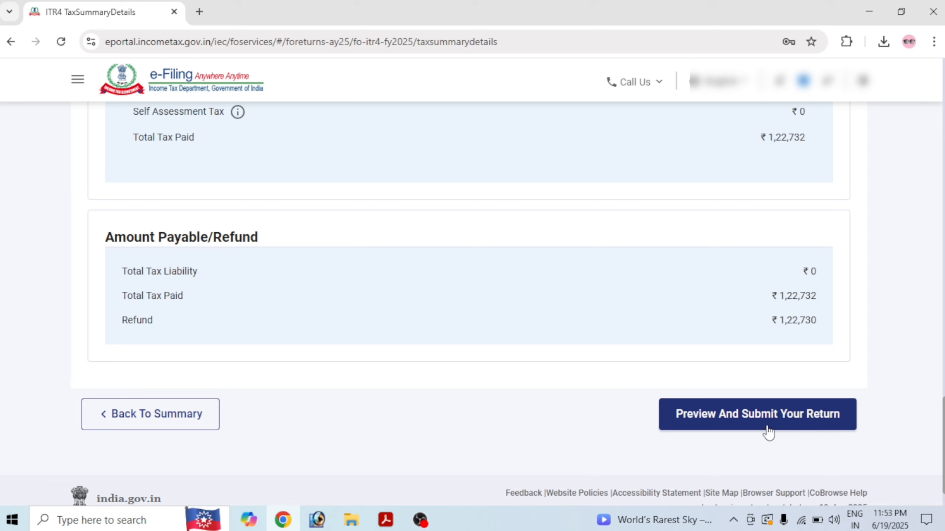